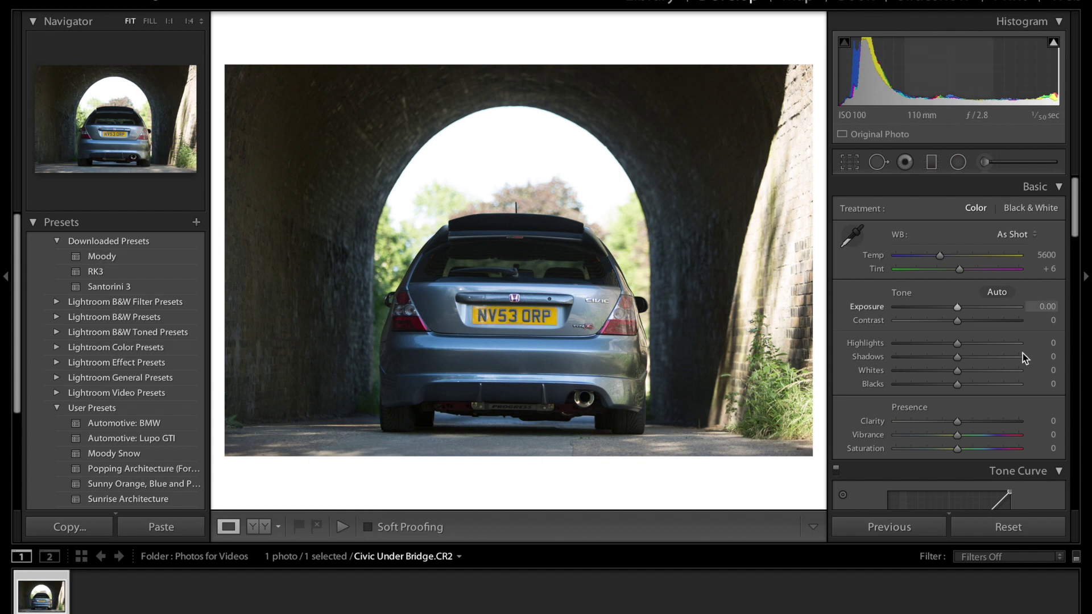
- Set Highlights -100, Shadows +72, Whites -15 and Blacks +5, checking Before/After midway
scroll(904, 293, down, 3)
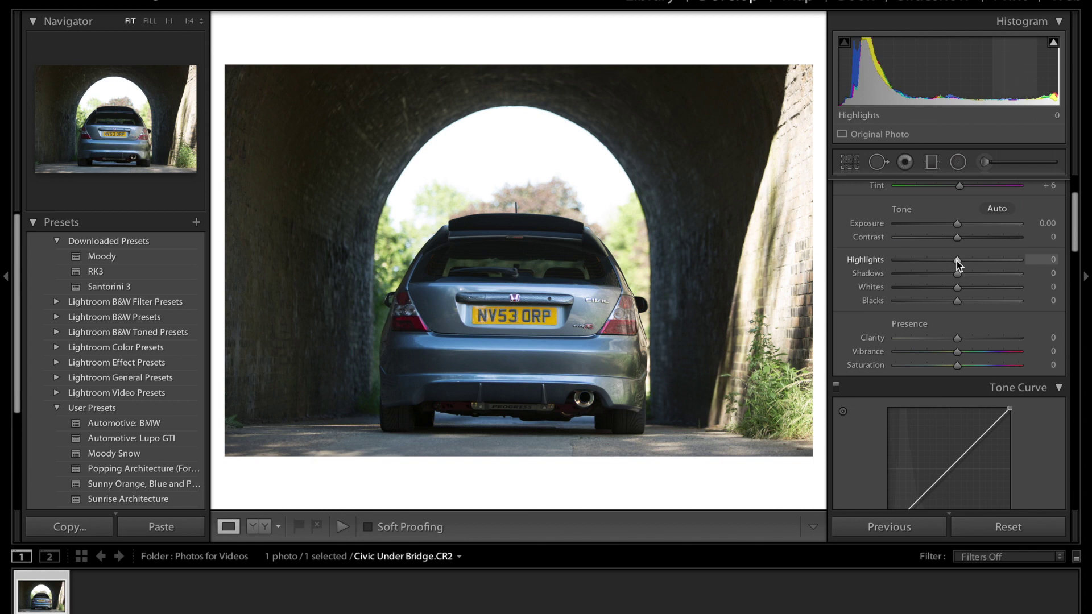
drag(958, 262, 853, 258)
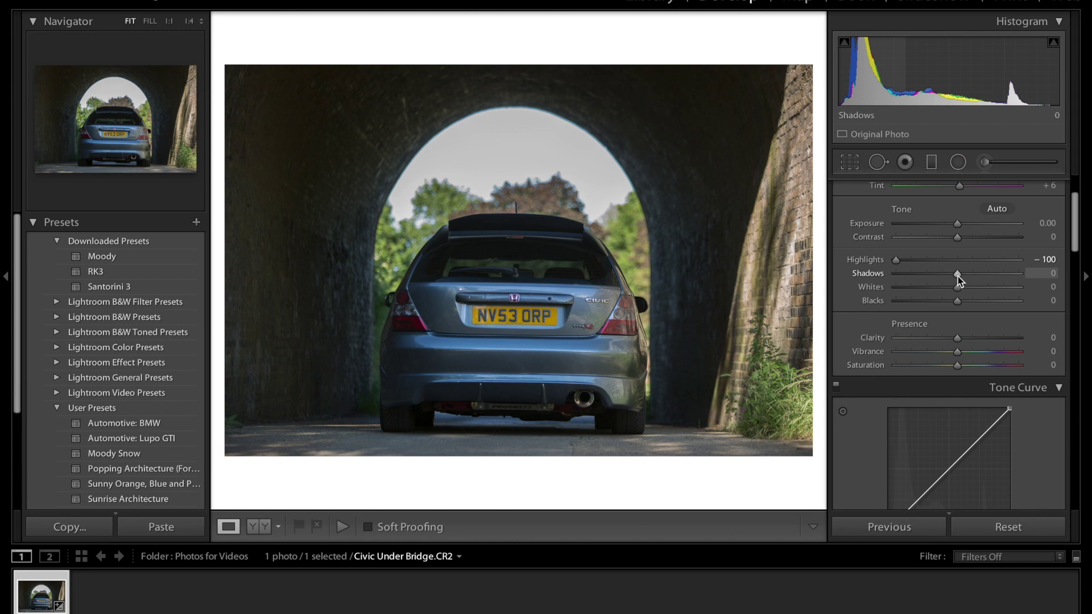
drag(959, 277, 1003, 276)
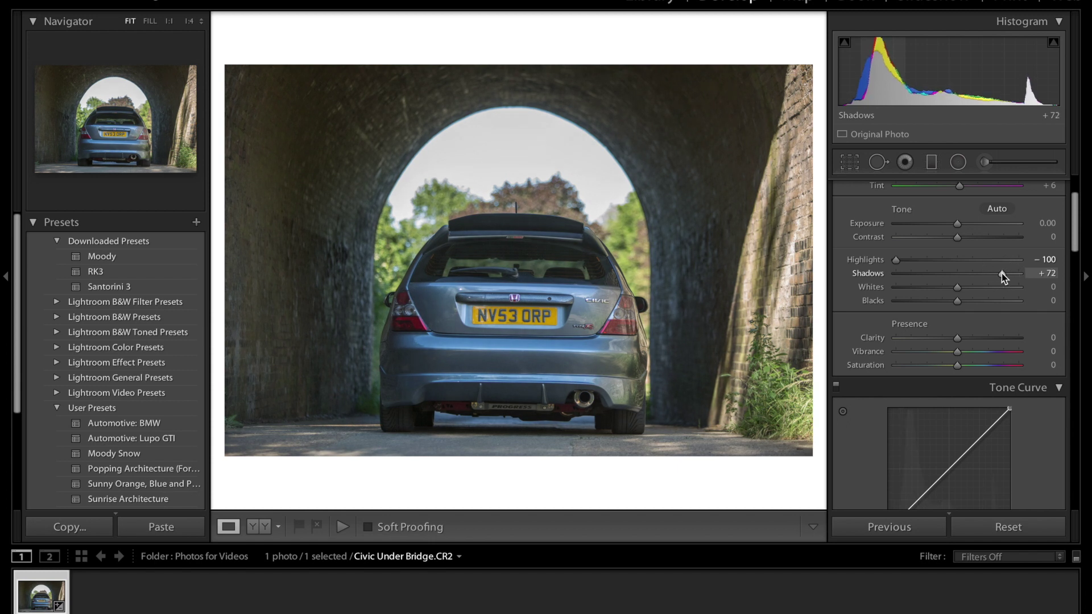
key(backslash)
key(backslash)
key(backslash)
key(backslash)
key(backslash)
key(backslash)
key(backslash)
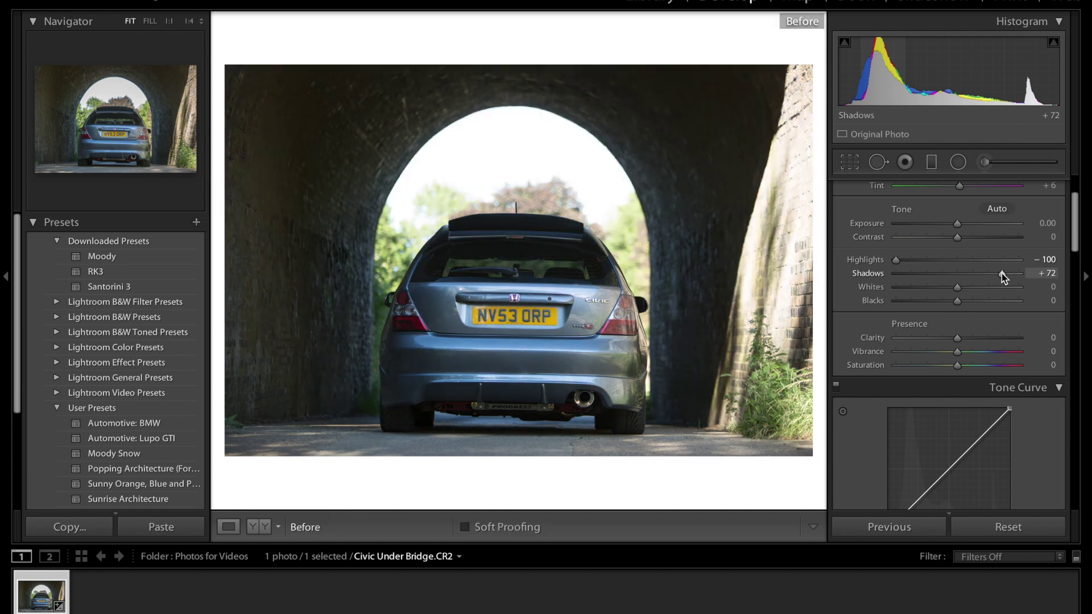
key(backslash)
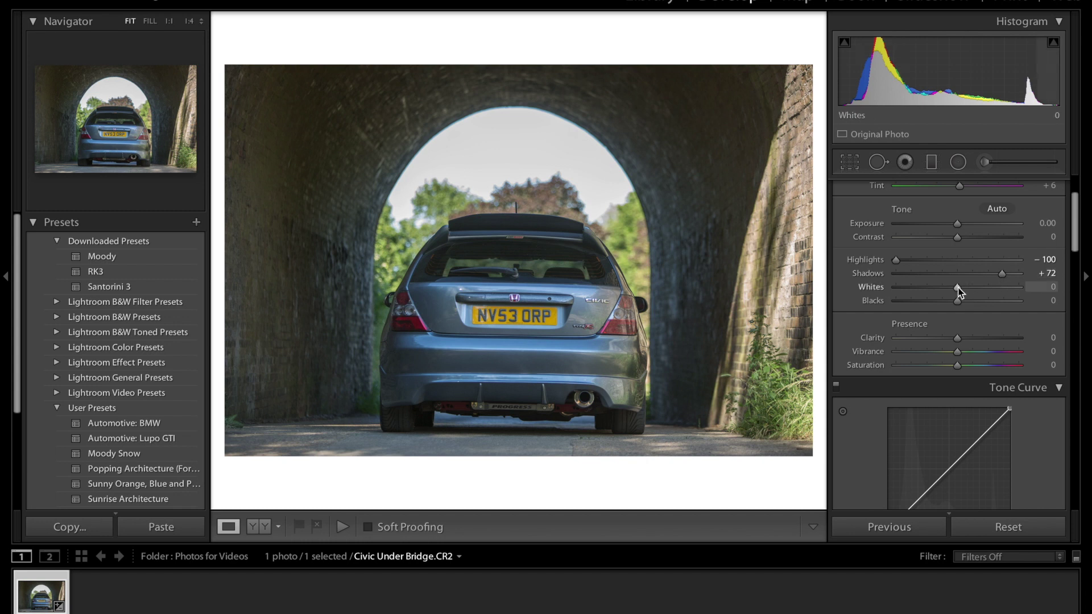
mouse_move(958, 287)
mouse_down()
mouse_move(879, 288)
mouse_move(949, 294)
mouse_up()
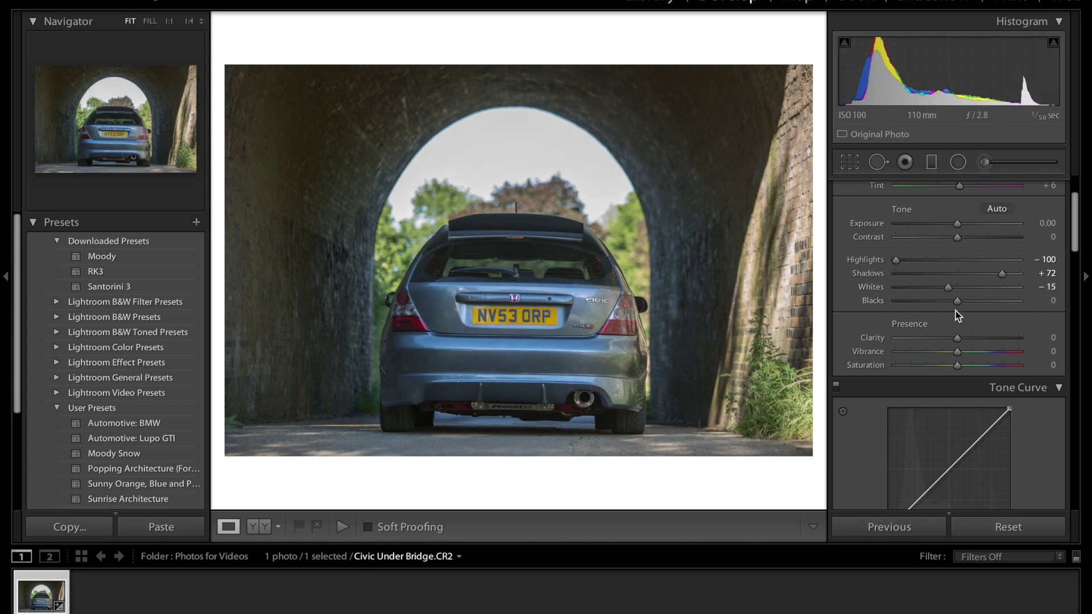
drag(961, 302, 963, 302)
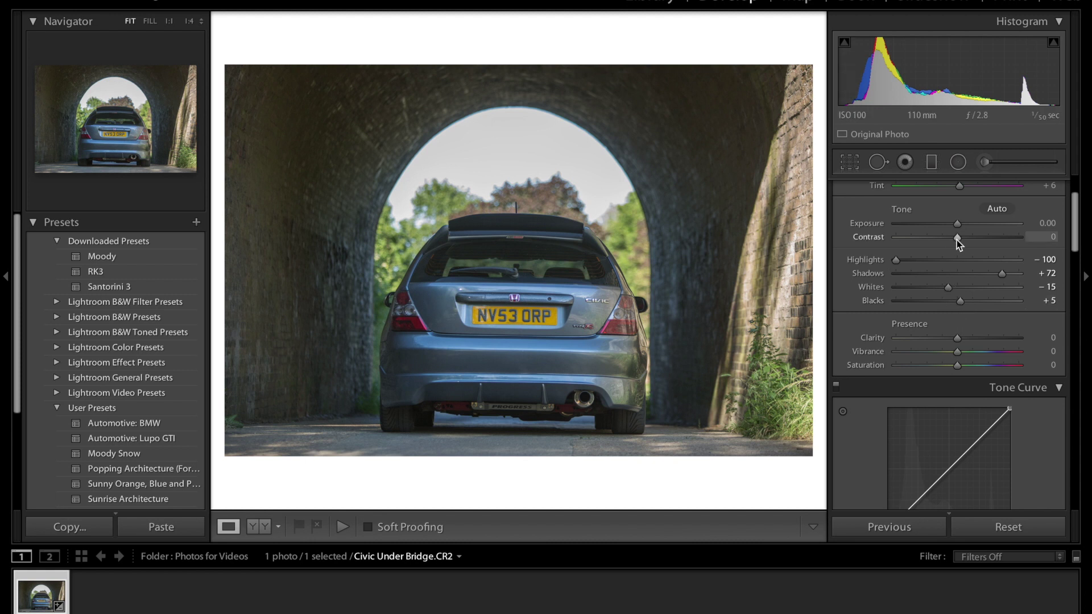
- Raise Contrast to +19 and shape the RGB tone curve into a soft three-point S
drag(957, 240, 968, 240)
scroll(917, 271, down, 5)
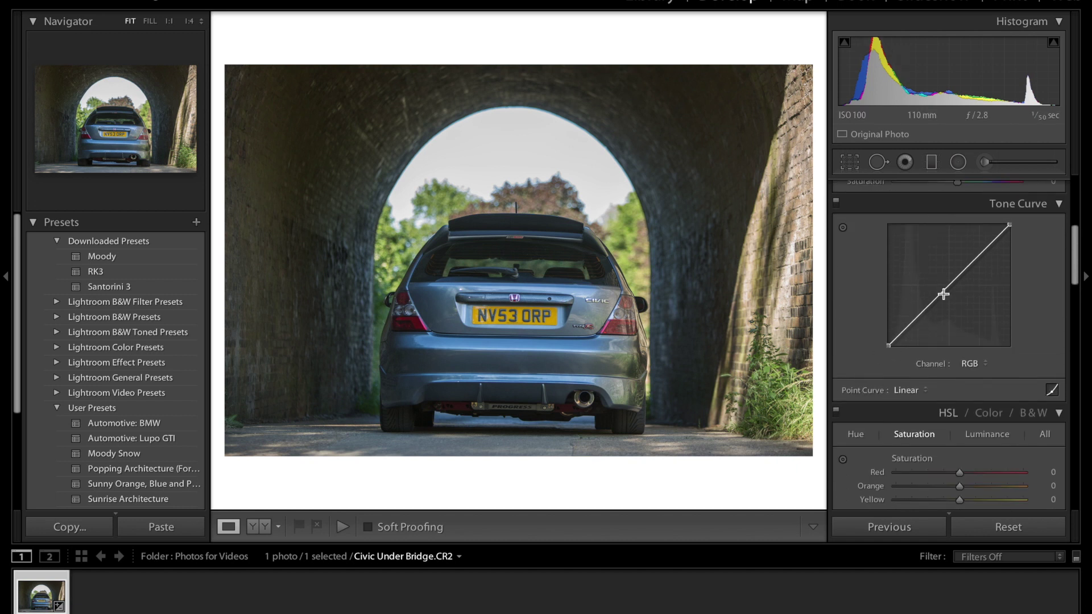
click(919, 315)
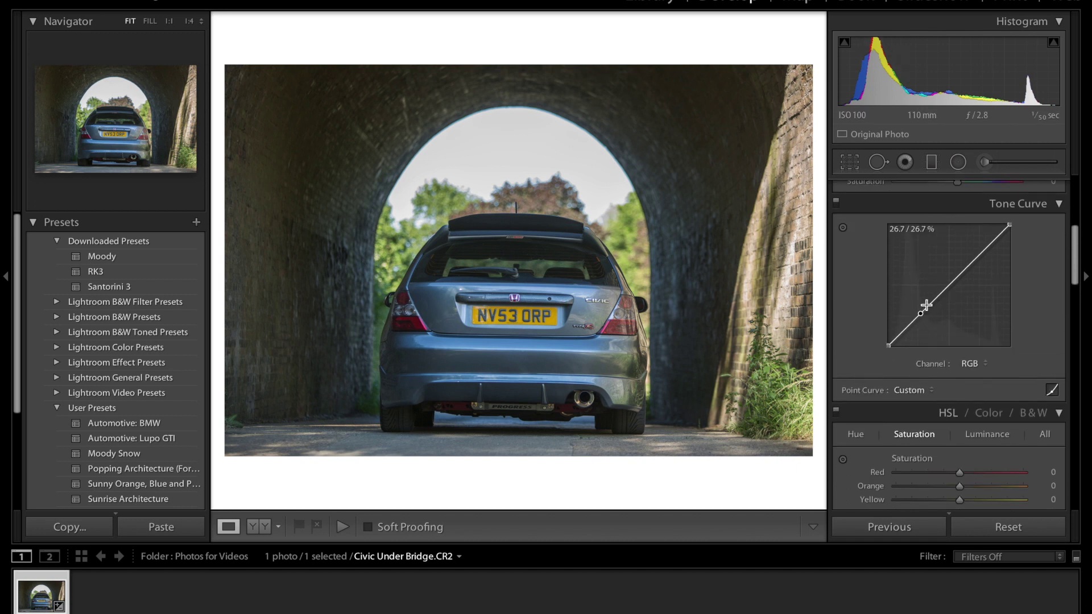
click(948, 286)
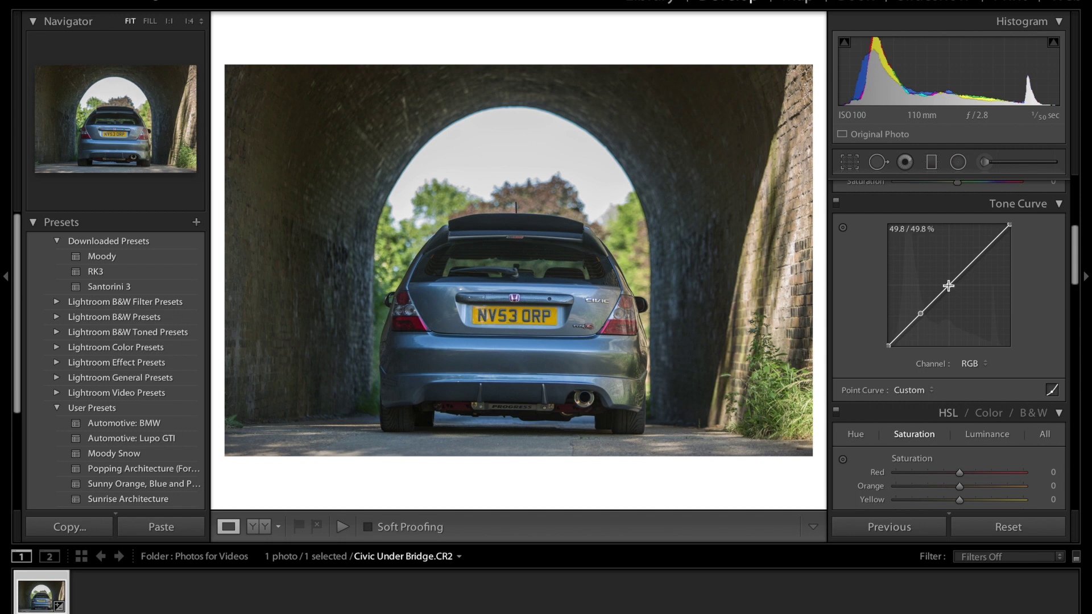
click(982, 254)
drag(921, 315, 934, 322)
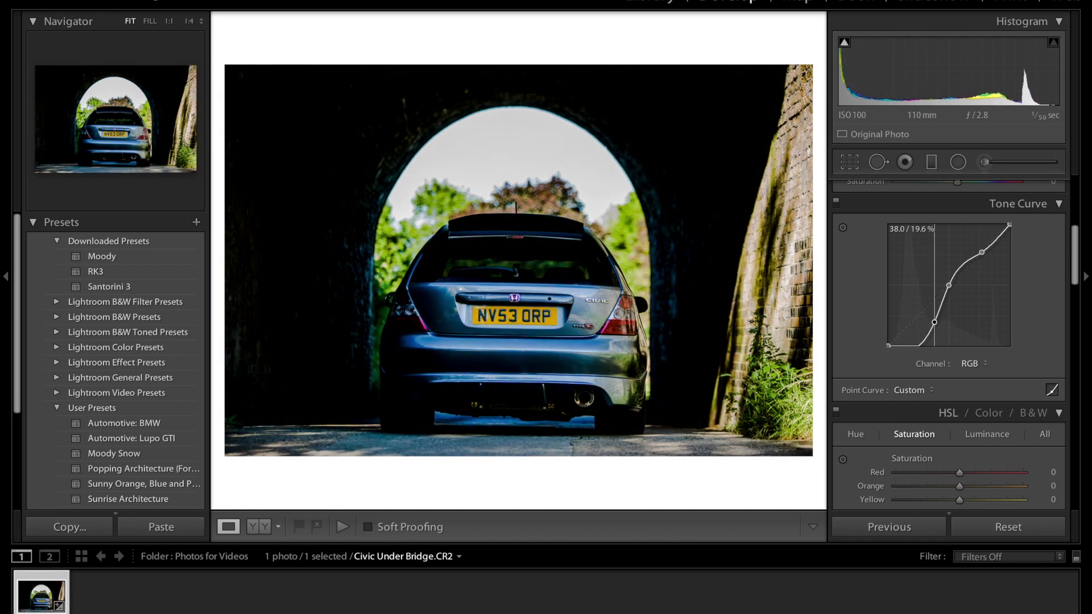
drag(934, 323, 921, 317)
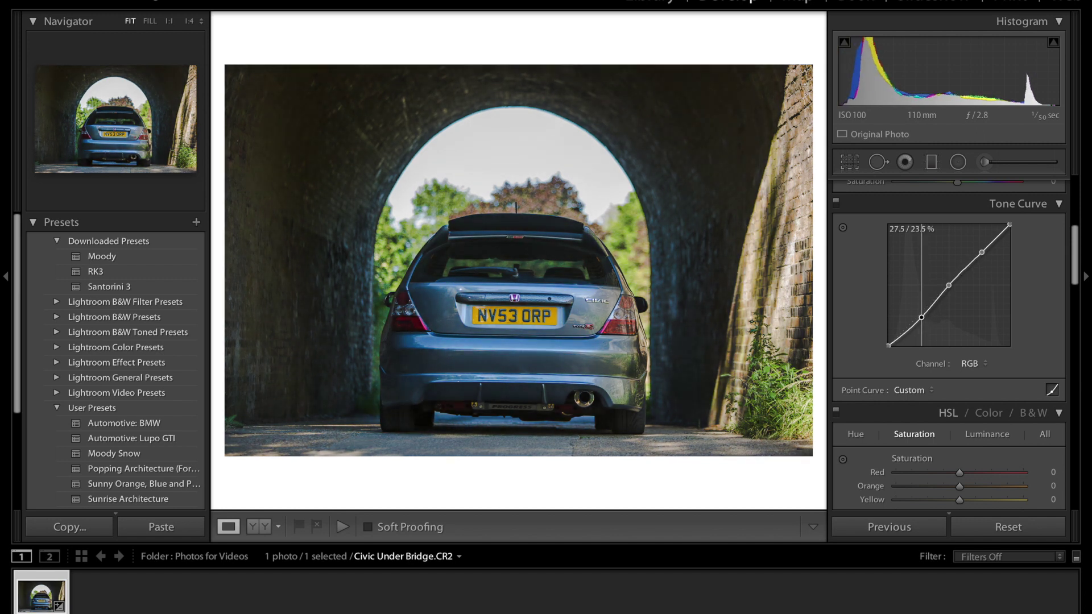
drag(921, 317, 984, 251)
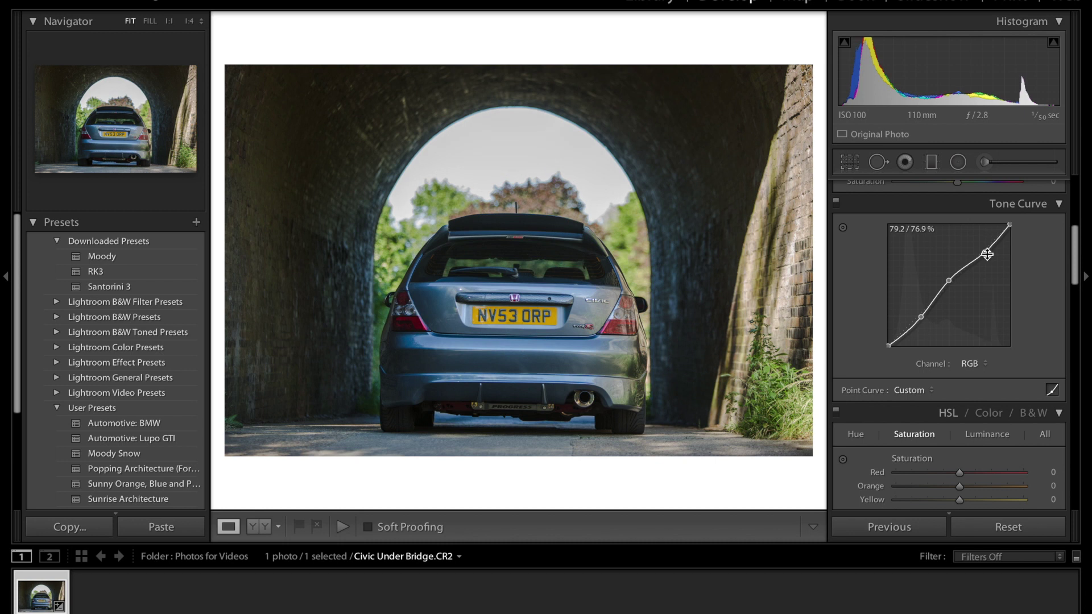
- Drop the HSL Blue saturation to -45 so the Civic's paint goes grey
scroll(987, 254, down, 5)
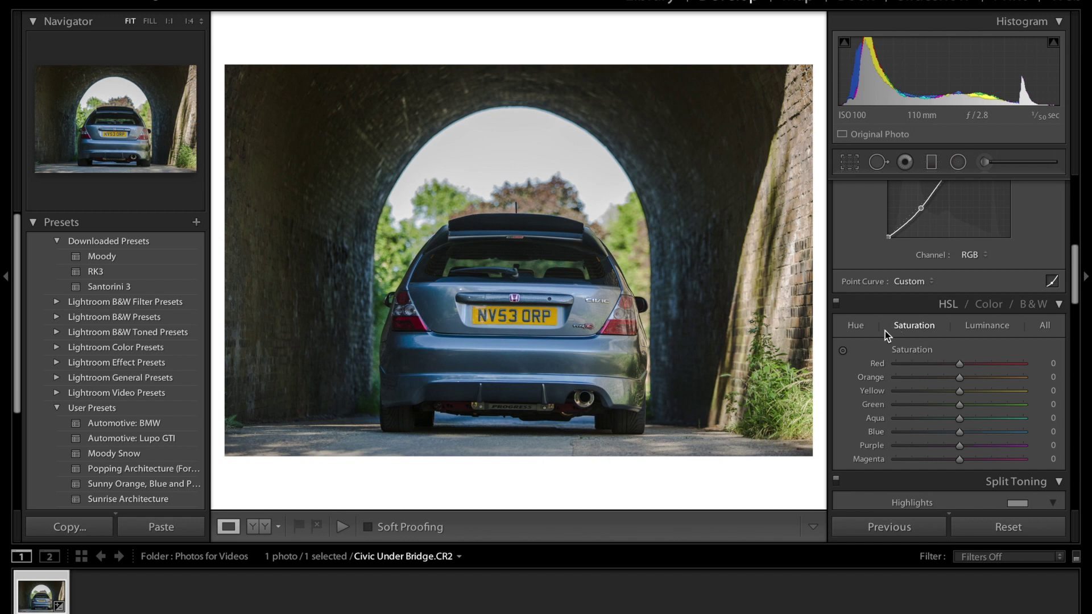
drag(960, 434, 915, 434)
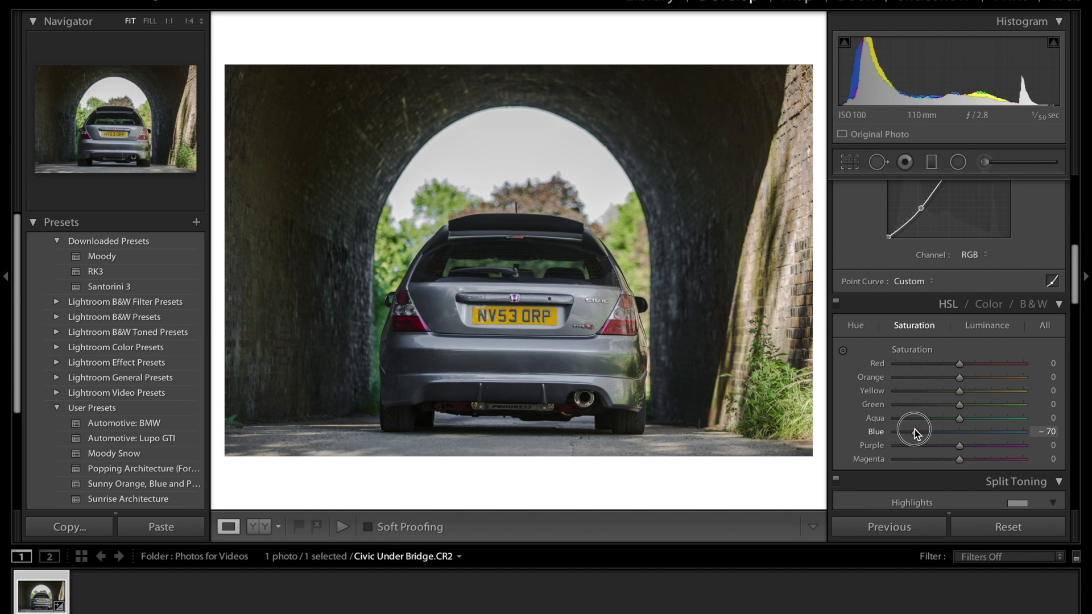
mouse_move(915, 432)
mouse_down()
mouse_move(873, 428)
mouse_move(1083, 438)
mouse_move(1062, 428)
mouse_move(932, 439)
mouse_up()
- Push Clarity to +100, then settle it back at +46
scroll(922, 348, up, 10)
scroll(923, 348, down, 1)
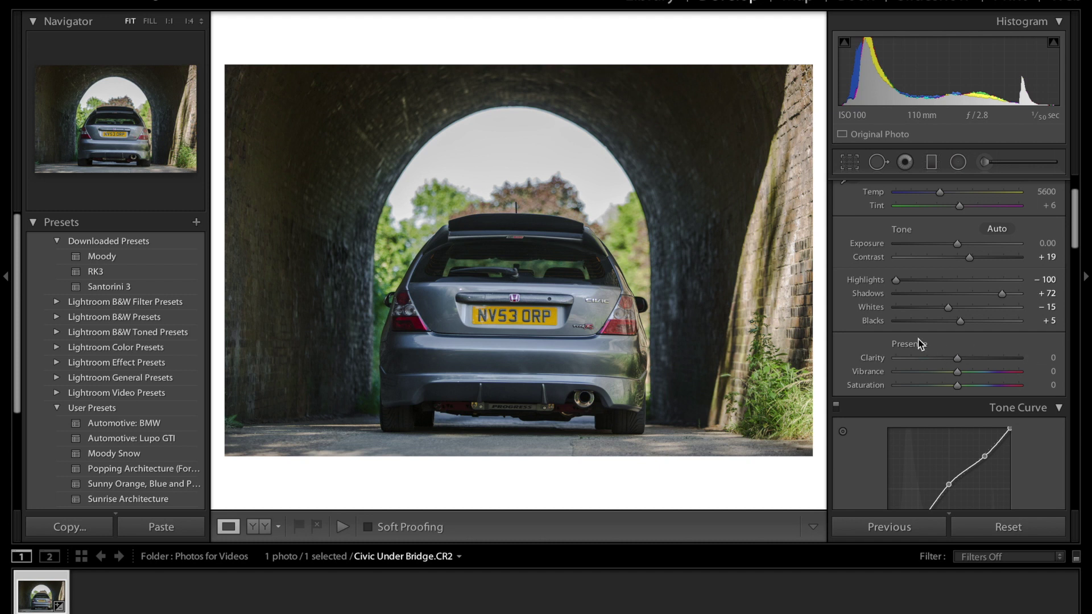
drag(958, 359, 1085, 362)
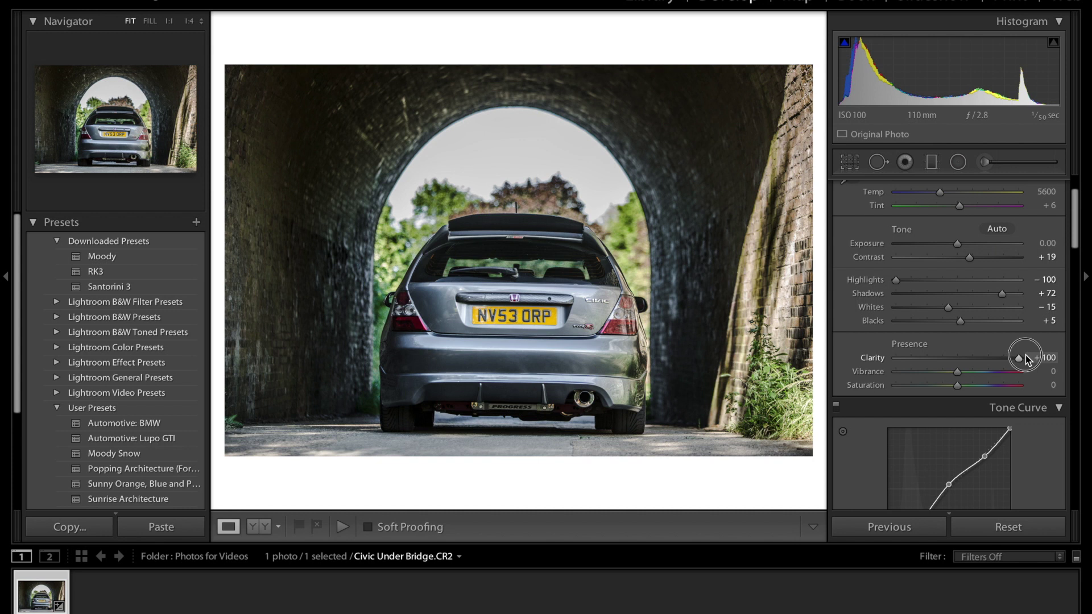
drag(1026, 359, 987, 358)
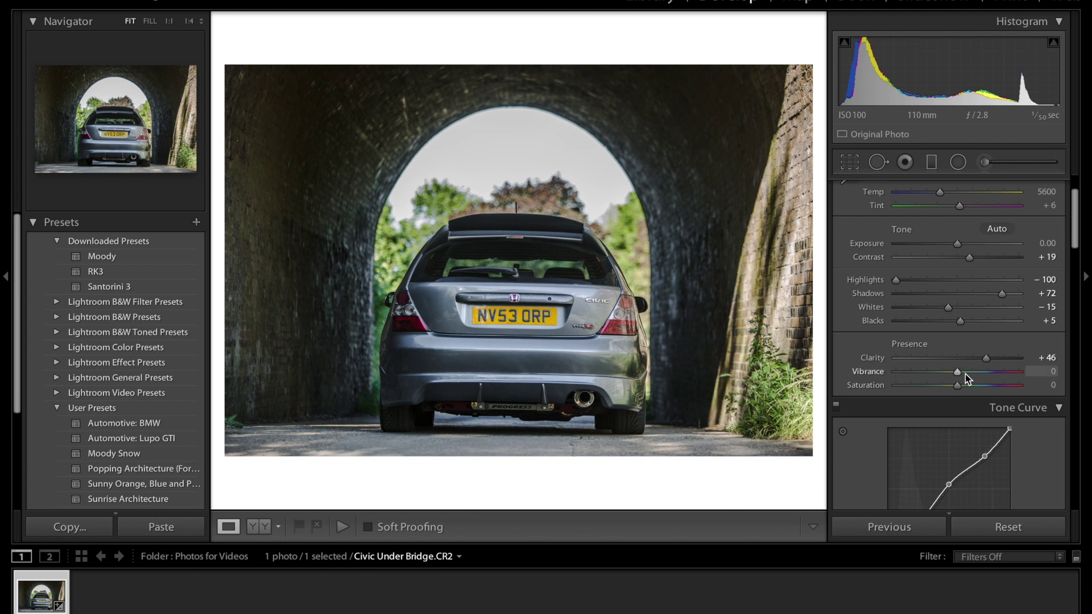
scroll(960, 344, down, 10)
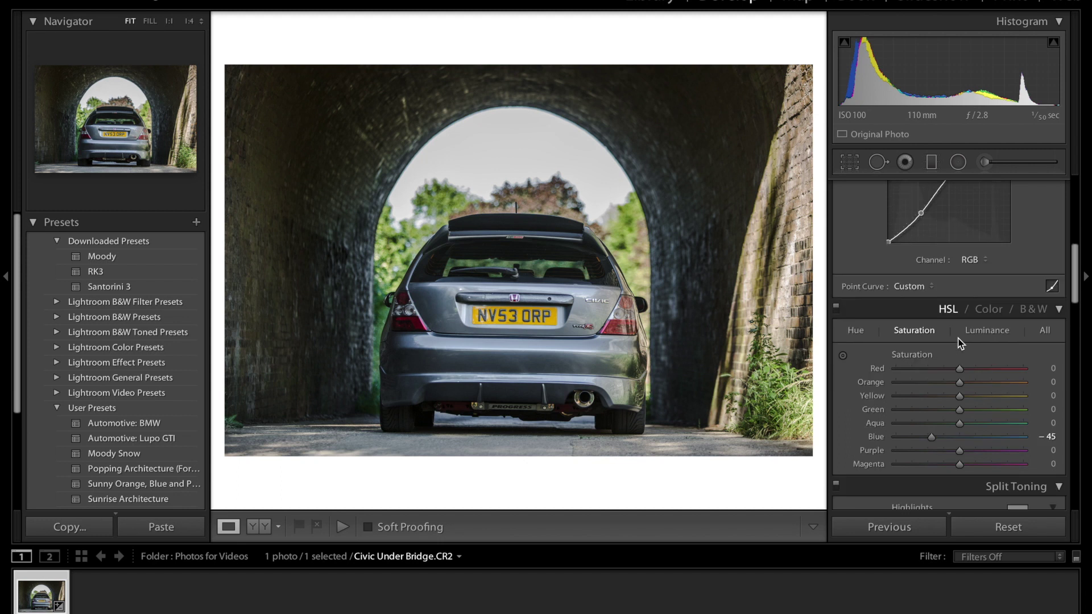
scroll(960, 343, down, 2)
scroll(960, 343, up, 2)
scroll(960, 344, down, 3)
scroll(959, 340, down, 8)
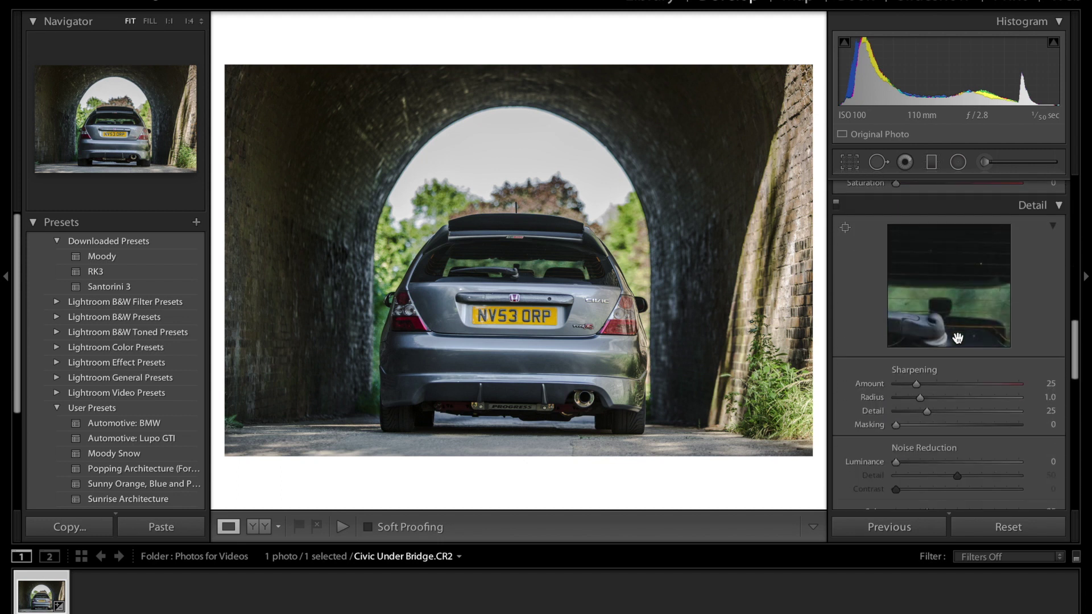
scroll(961, 344, down, 5)
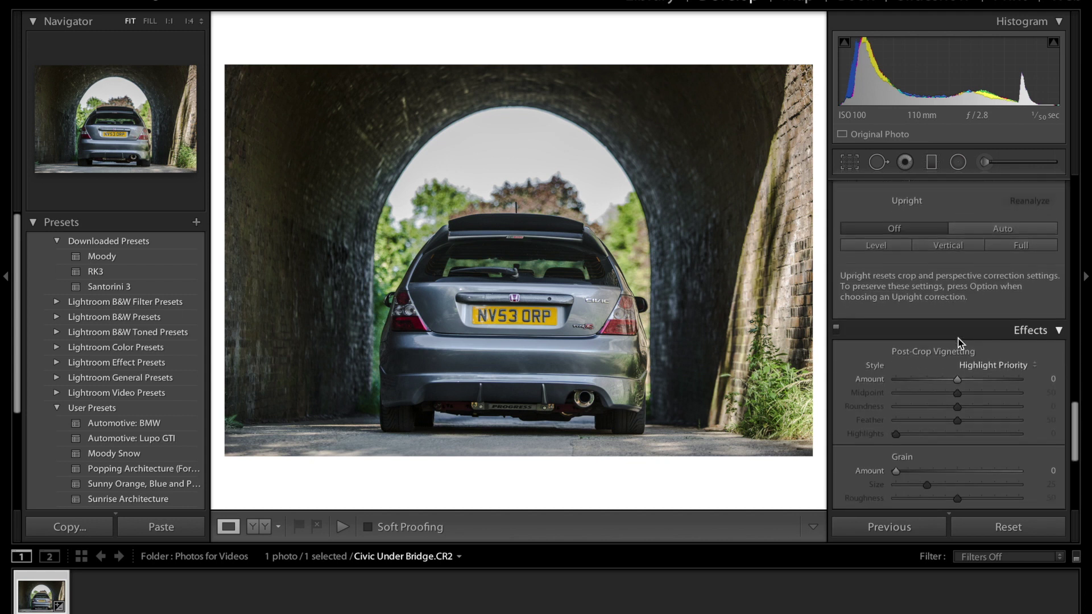
scroll(959, 341, up, 20)
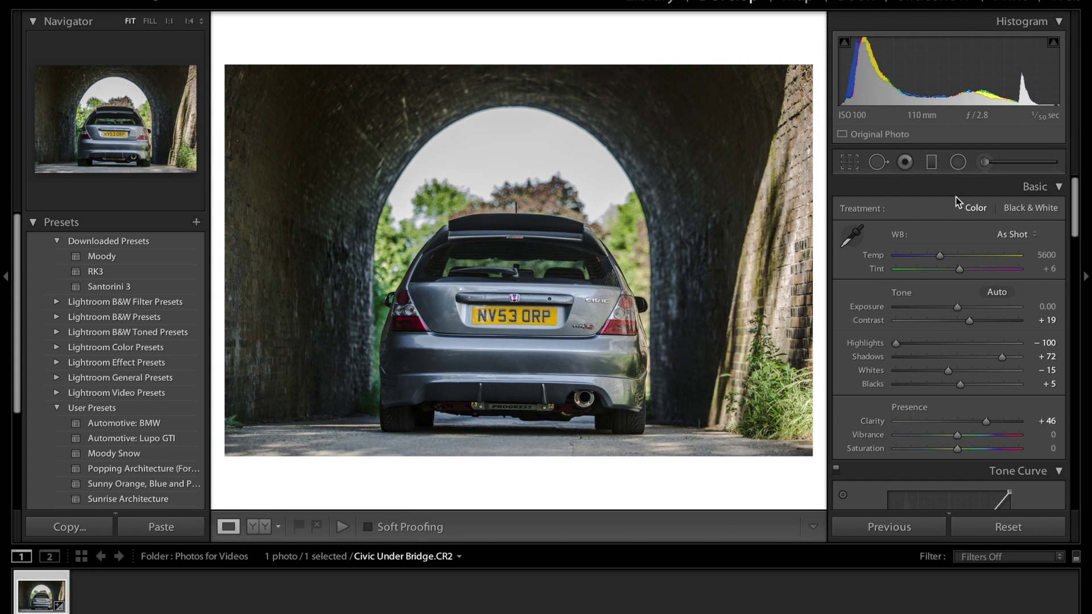
- Pick the Adjustment Brush and zoom to 1:1 on the rear bumper and lower bar
click(987, 165)
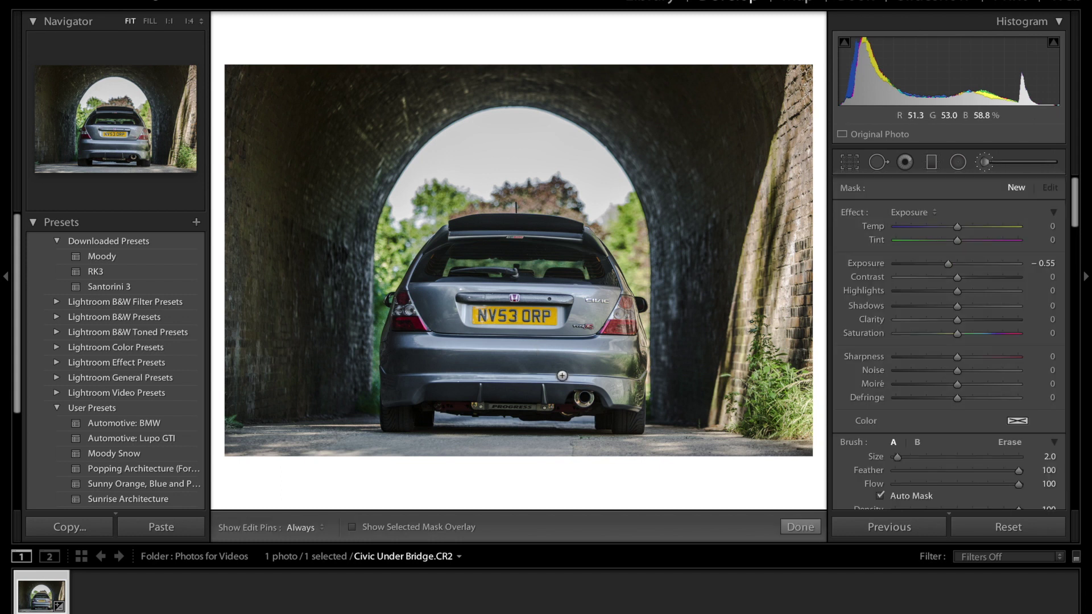
click(169, 21)
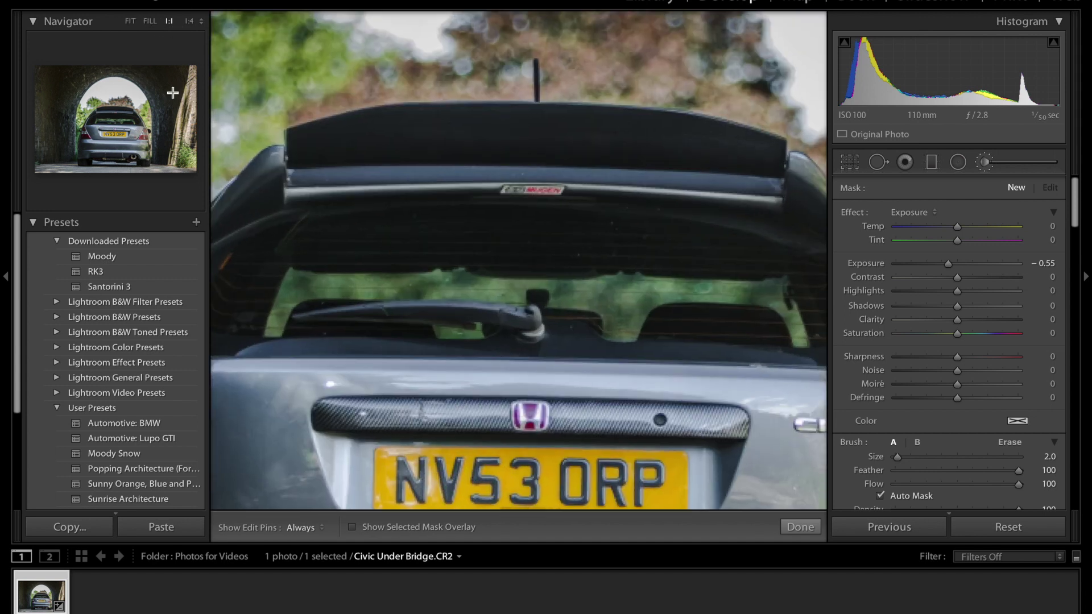
drag(116, 150, 118, 170)
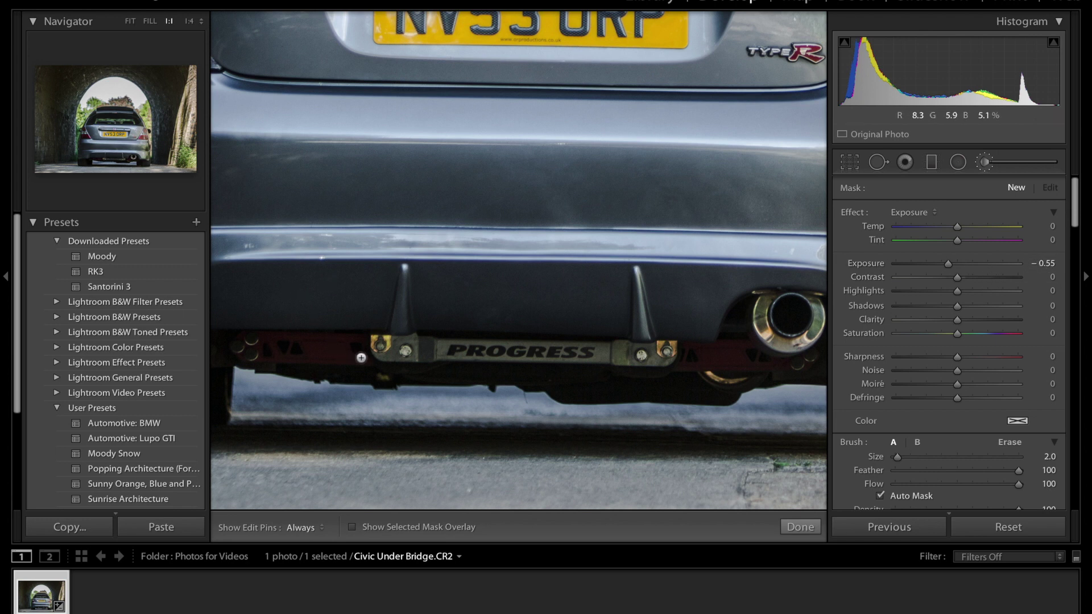
- Paint a brush mask along the red bar under the rear bumper
click(350, 527)
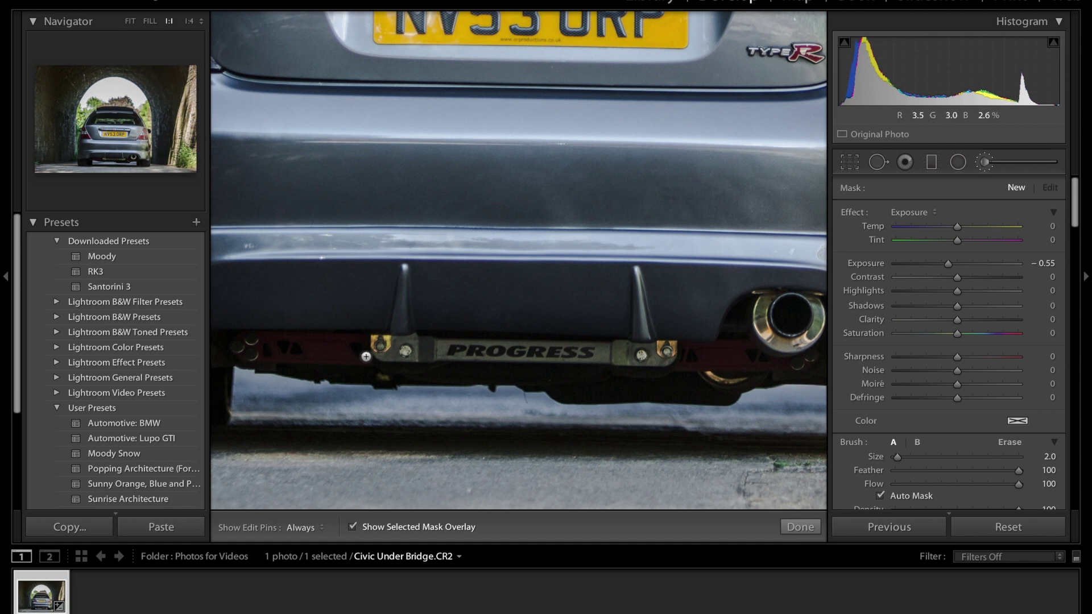
key(h)
mouse_move(366, 356)
mouse_down()
mouse_move(264, 354)
mouse_move(361, 351)
mouse_move(360, 341)
mouse_move(293, 346)
mouse_move(366, 356)
mouse_move(364, 343)
mouse_move(245, 344)
mouse_move(273, 356)
mouse_move(247, 348)
mouse_move(268, 360)
mouse_move(255, 360)
mouse_move(240, 360)
mouse_move(238, 345)
mouse_move(361, 344)
mouse_move(362, 356)
mouse_move(271, 359)
mouse_up()
key(h)
mouse_move(707, 359)
mouse_down()
mouse_move(581, 364)
mouse_move(511, 327)
mouse_move(514, 307)
mouse_move(618, 321)
mouse_move(500, 312)
mouse_move(497, 324)
mouse_move(497, 310)
mouse_up()
key(h)
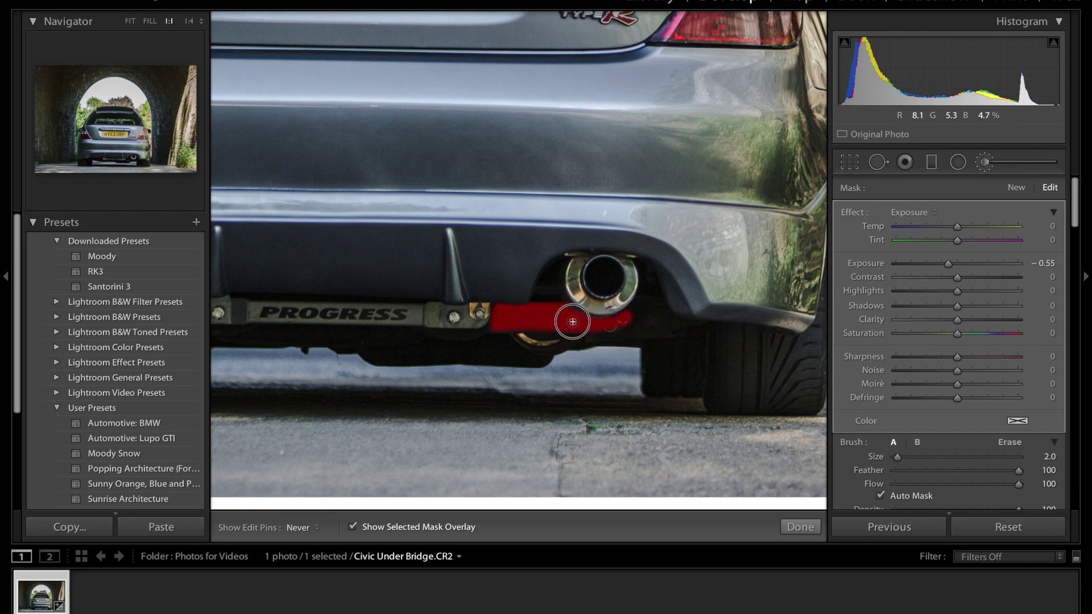
key(h)
click(118, 163)
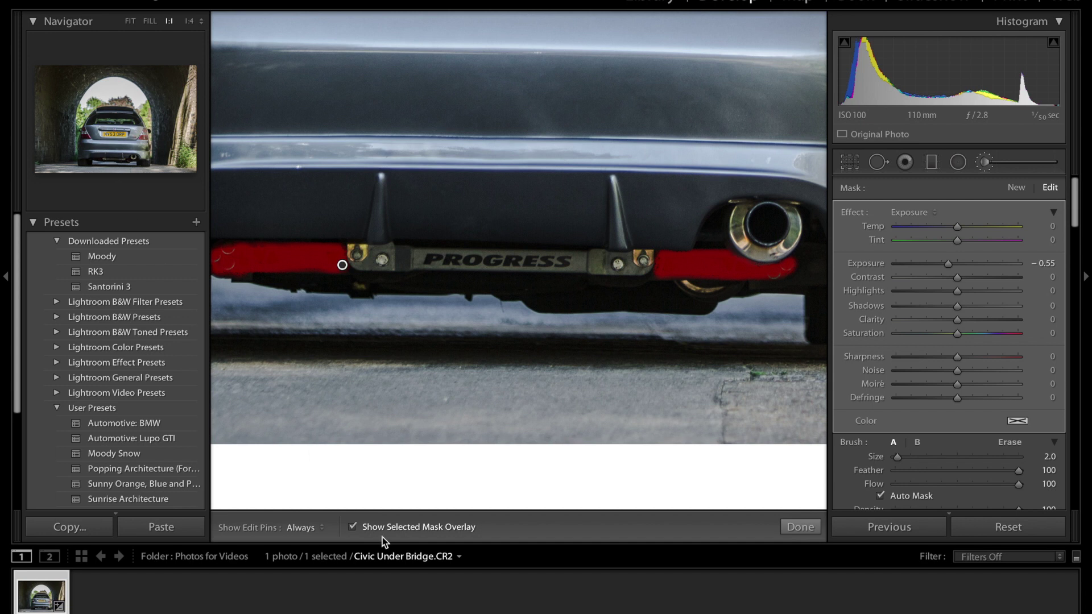
- Give the bar mask Exposure +1.14 and Saturation 100, then fit the photo in view
click(353, 528)
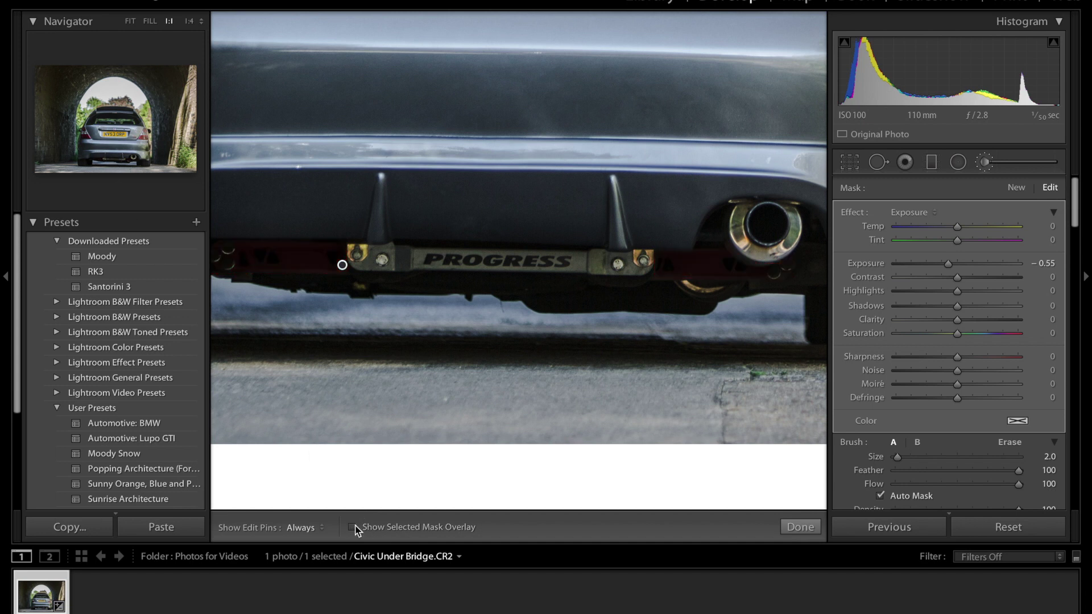
double_click(877, 265)
drag(959, 269, 973, 267)
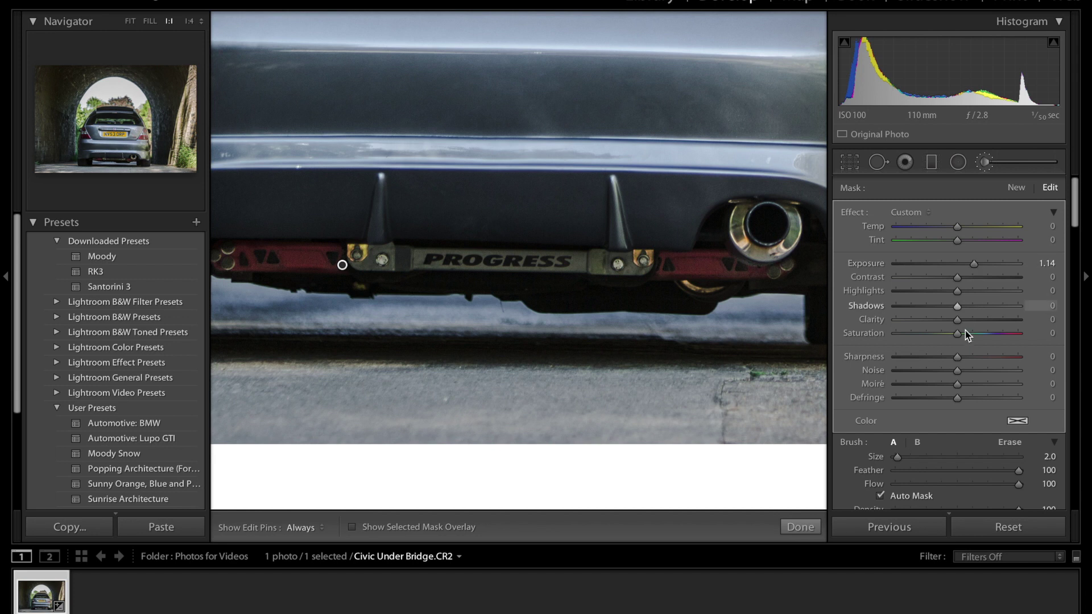
drag(957, 333, 1032, 337)
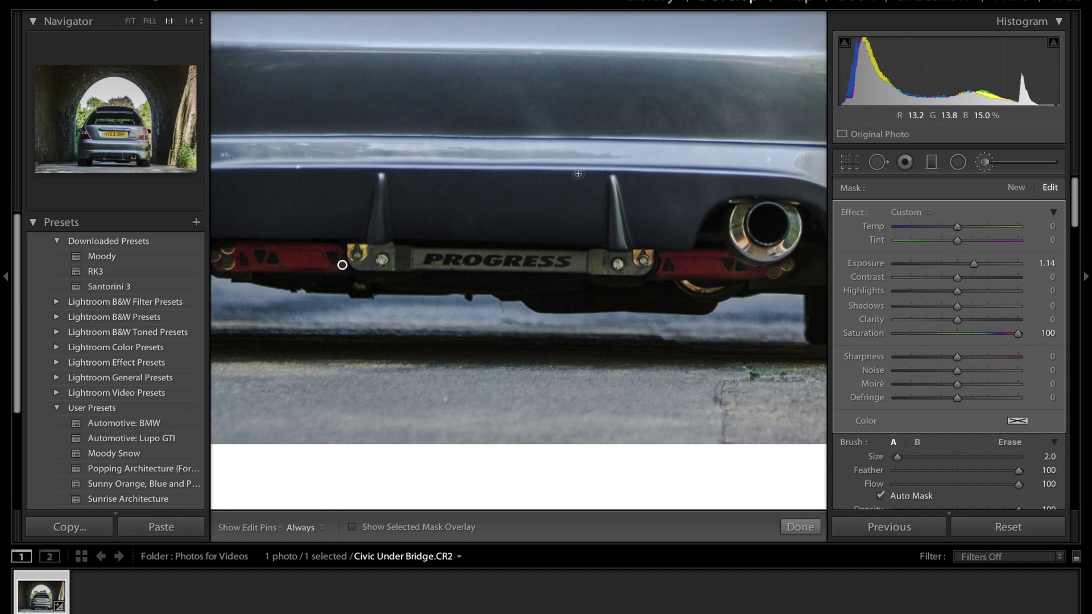
click(130, 22)
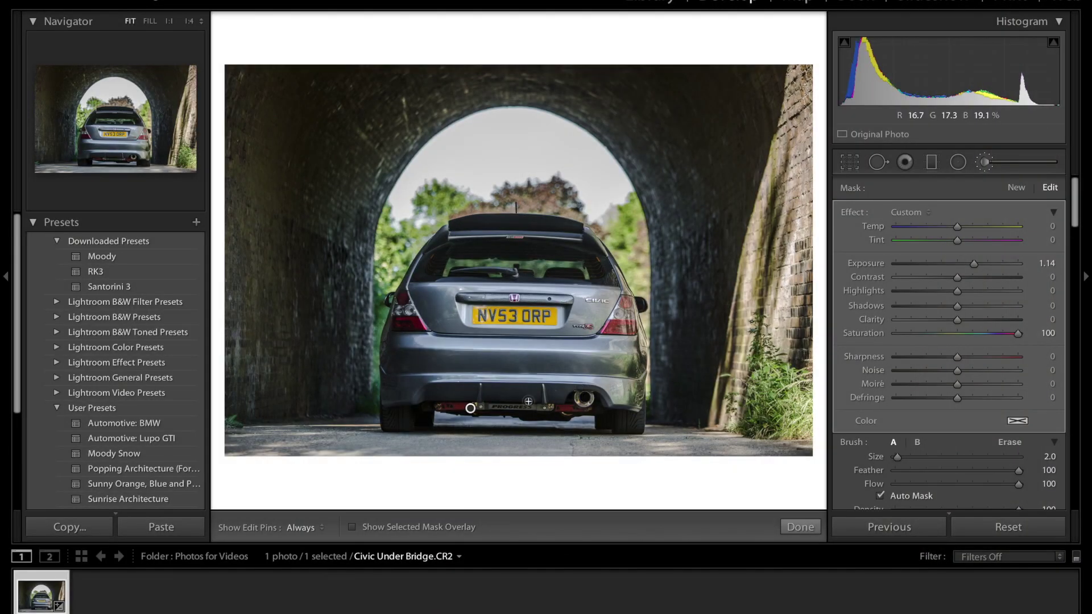
- Check the brushed rear bar at 1:1, then fit the whole photo back in view
click(170, 21)
key(h)
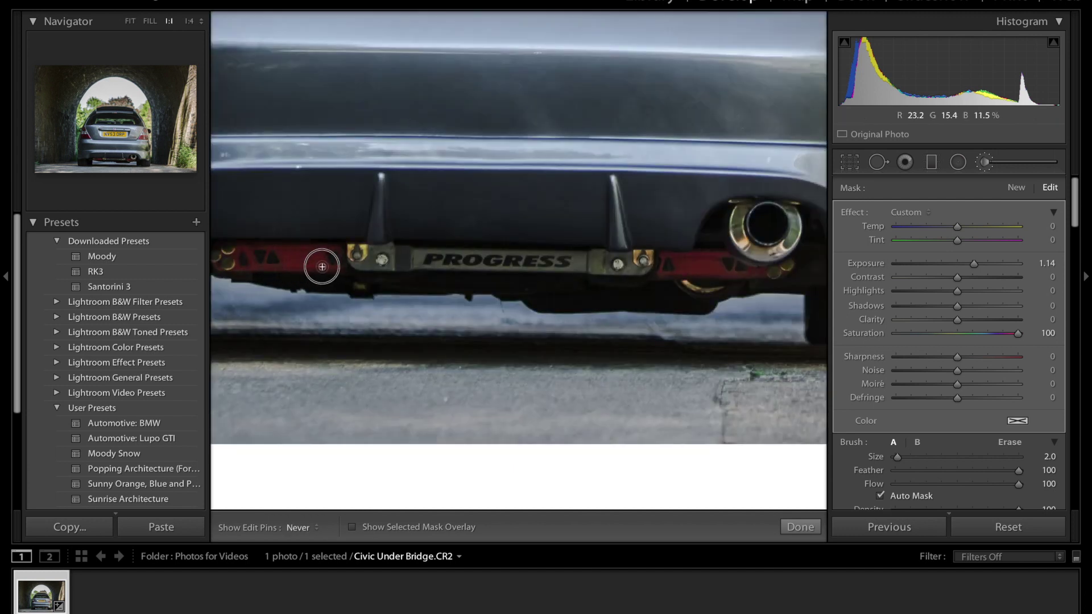
key(h)
key(z)
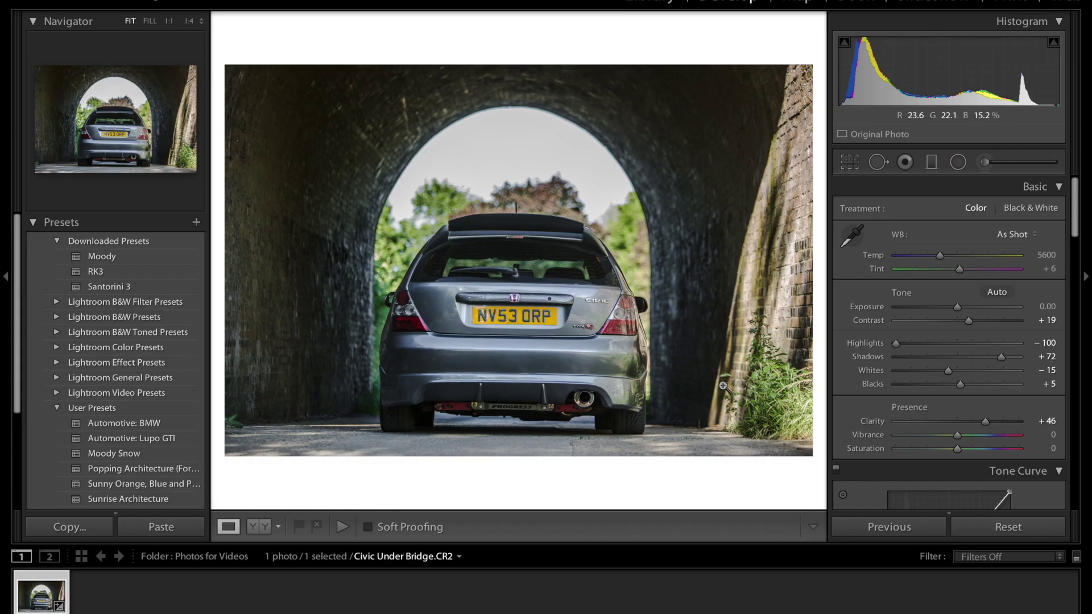
- Compare Before/After and lower Shadows from +72 to +54
key(backslash)
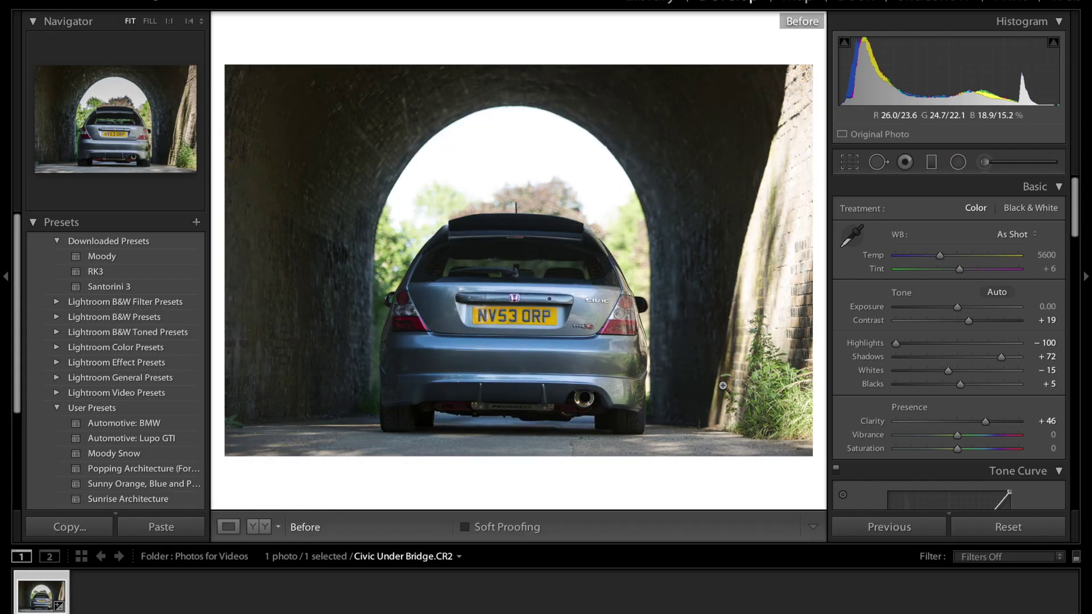
key(backslash)
key(backslash)
key(backslash)
key(backslash)
key(backslash)
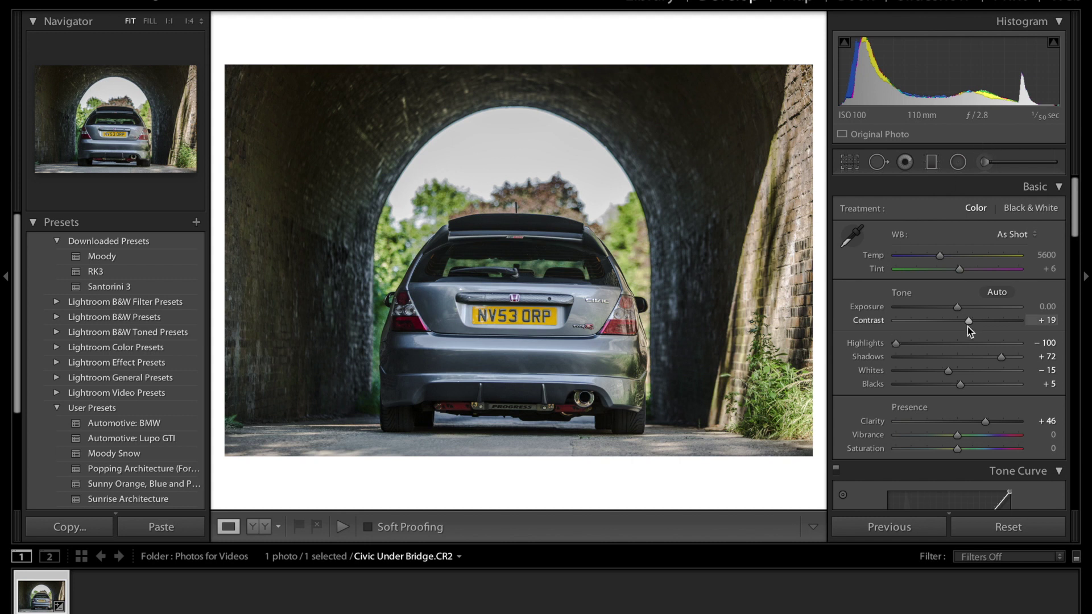
drag(1002, 359, 991, 357)
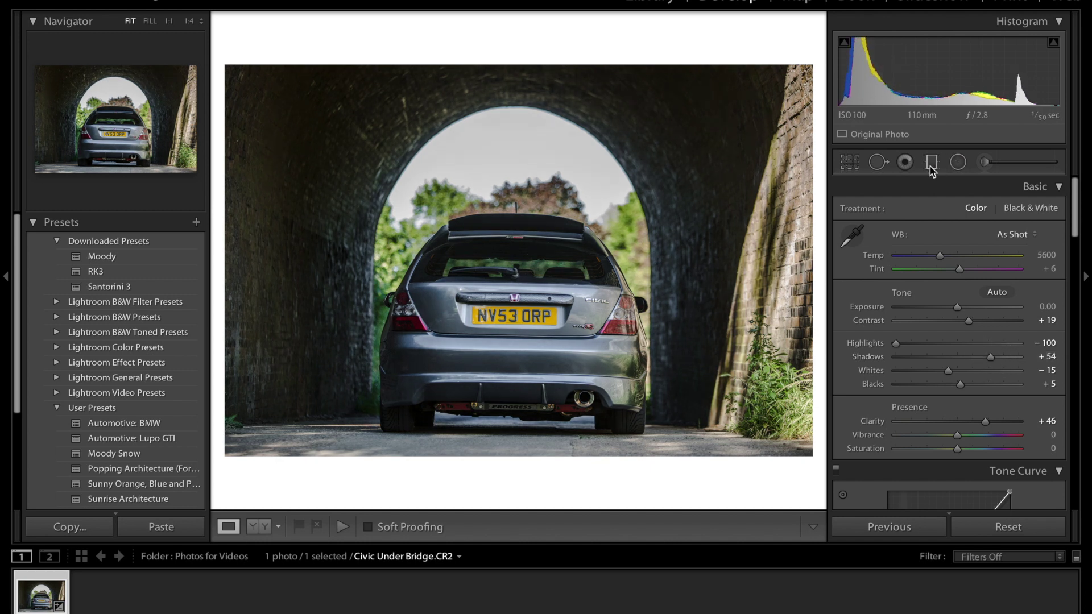
- Add -0.55 exposure graduated filters from the upper right, upper left, right side and bottom
click(932, 163)
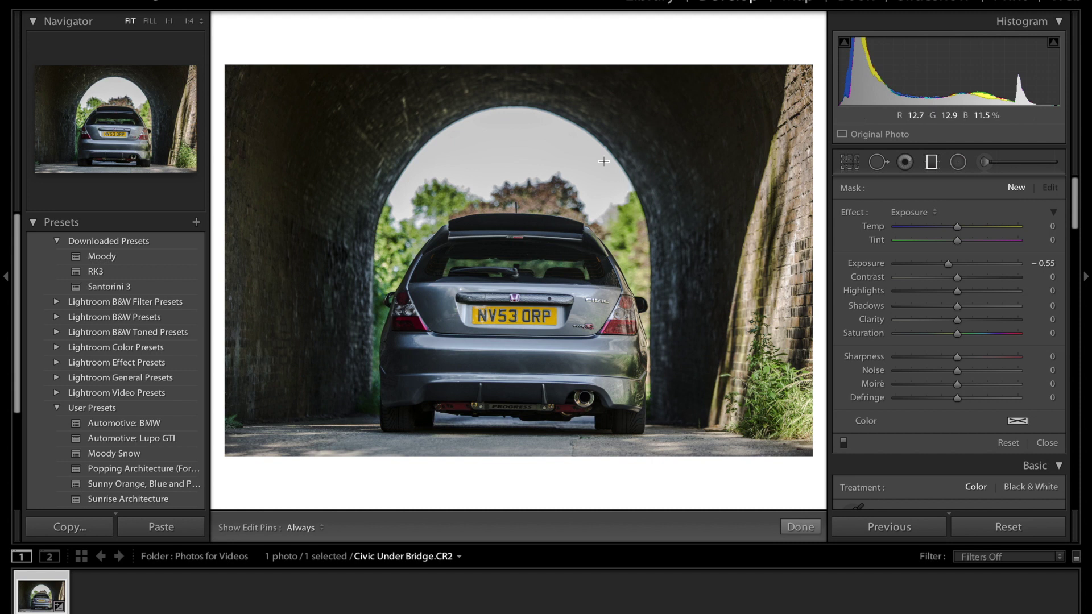
drag(630, 162, 575, 213)
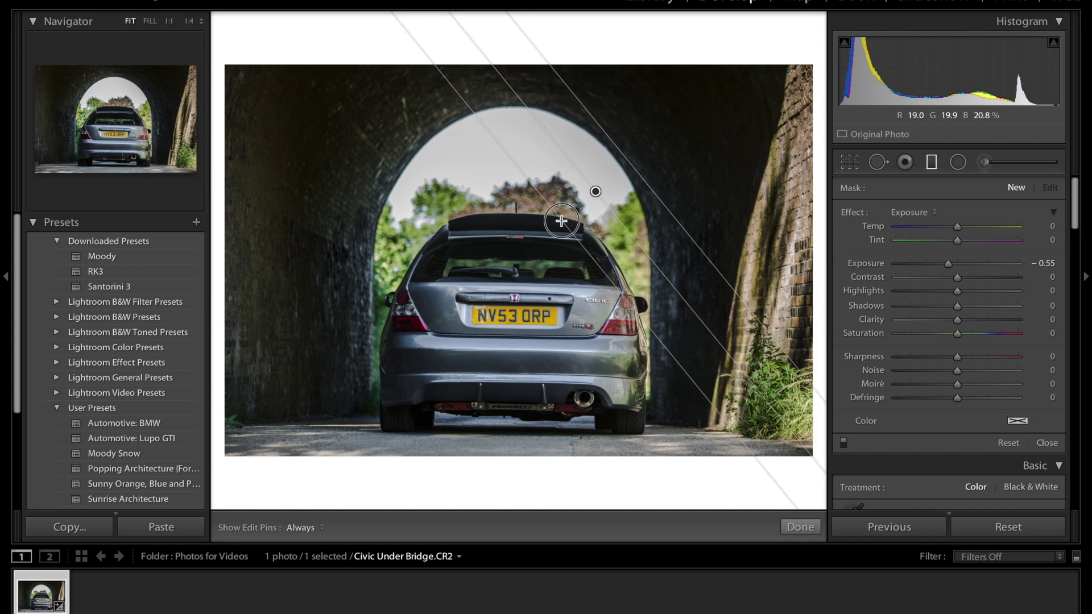
drag(561, 221, 732, 186)
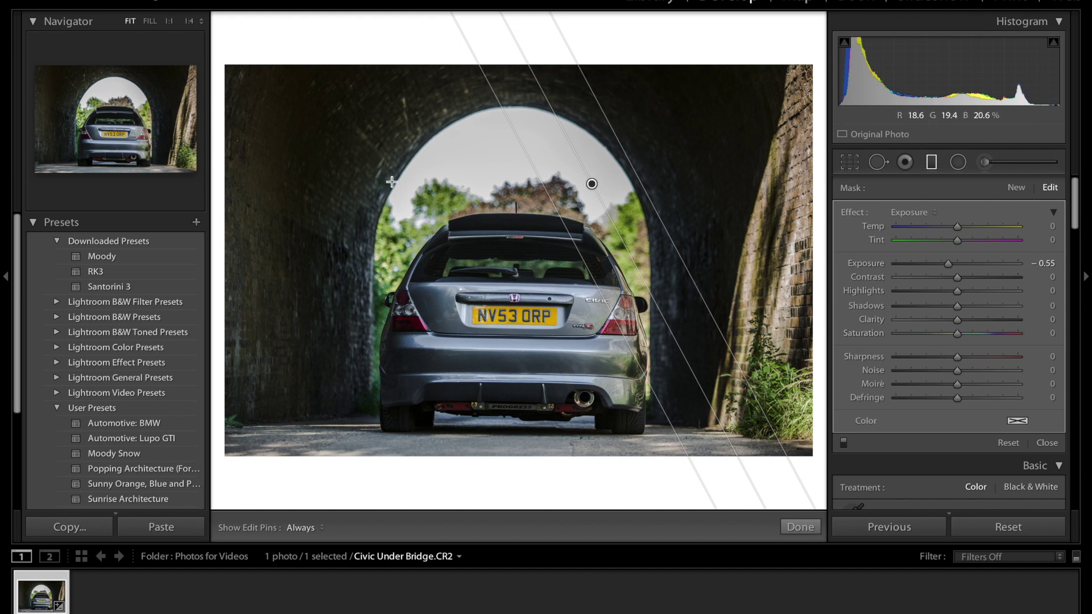
drag(393, 183, 490, 389)
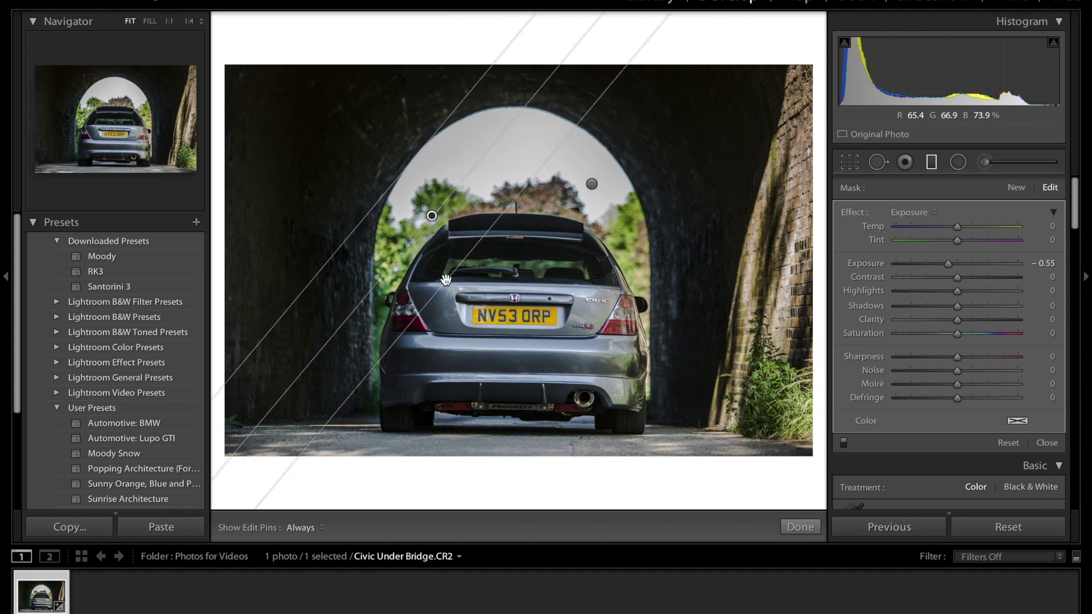
drag(481, 297, 525, 323)
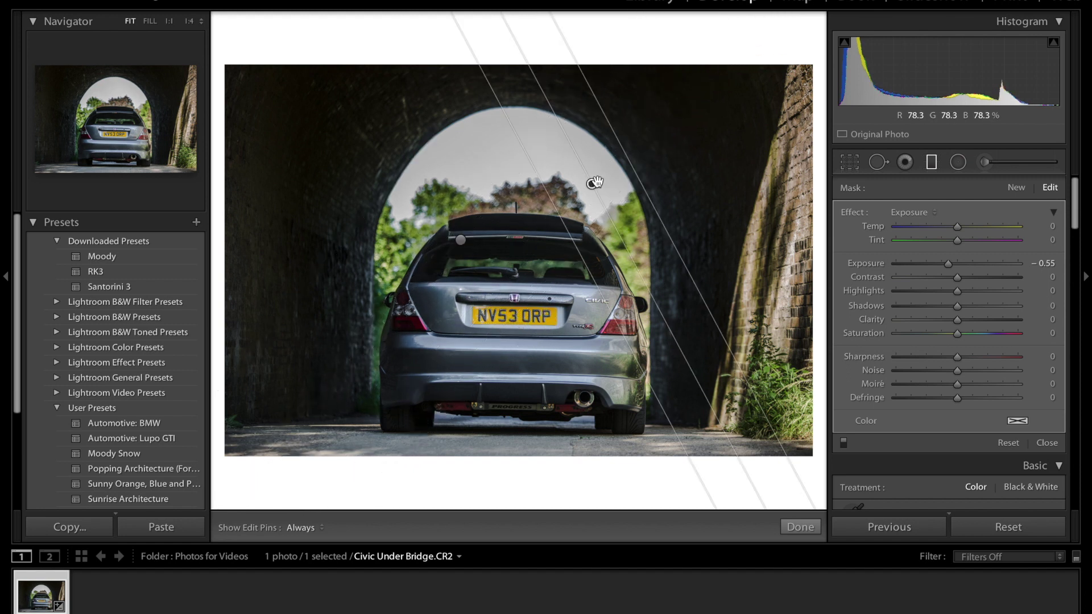
drag(592, 183, 541, 199)
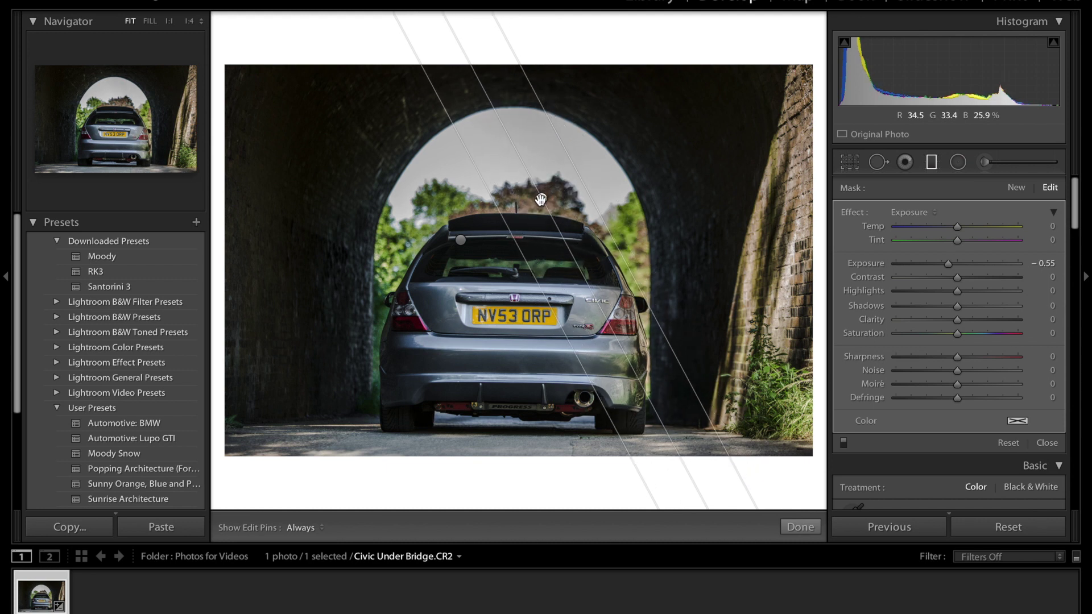
mouse_move(515, 424)
mouse_down()
mouse_move(514, 353)
mouse_move(514, 436)
mouse_move(512, 426)
mouse_up()
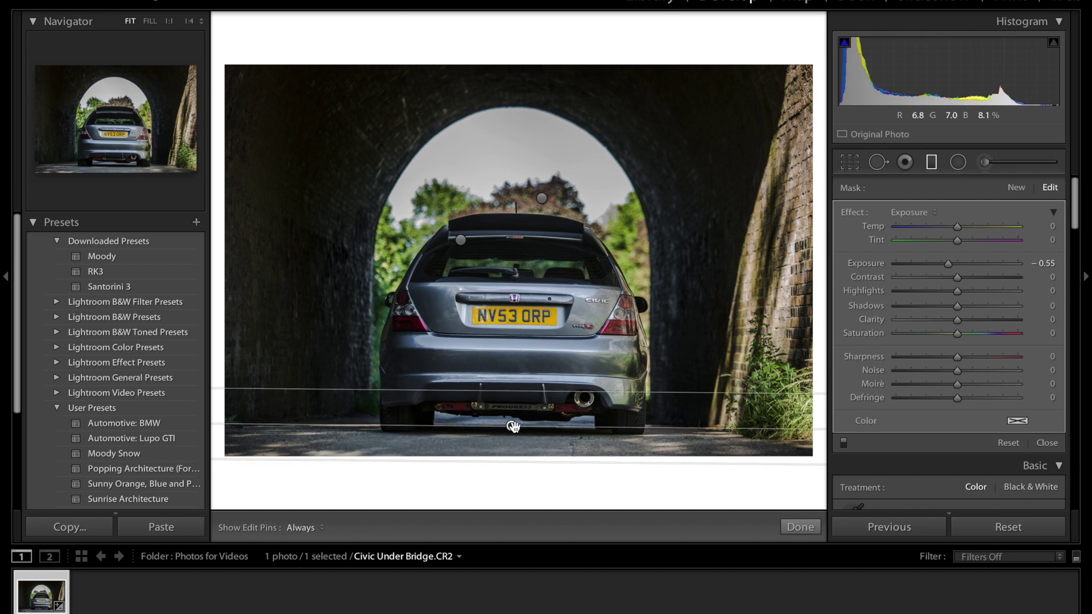
drag(536, 395, 512, 433)
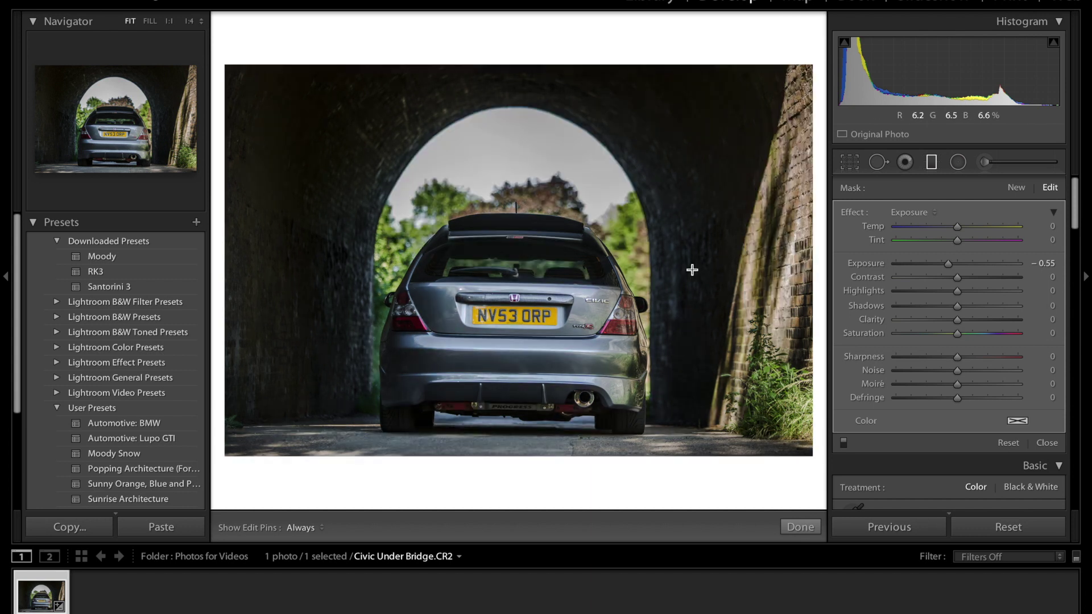
- Finish the graduated filters, compare Before/After, raise Clarity to +60 and open Crop & Straighten
key(m)
key(backslash)
key(backslash)
key(backslash)
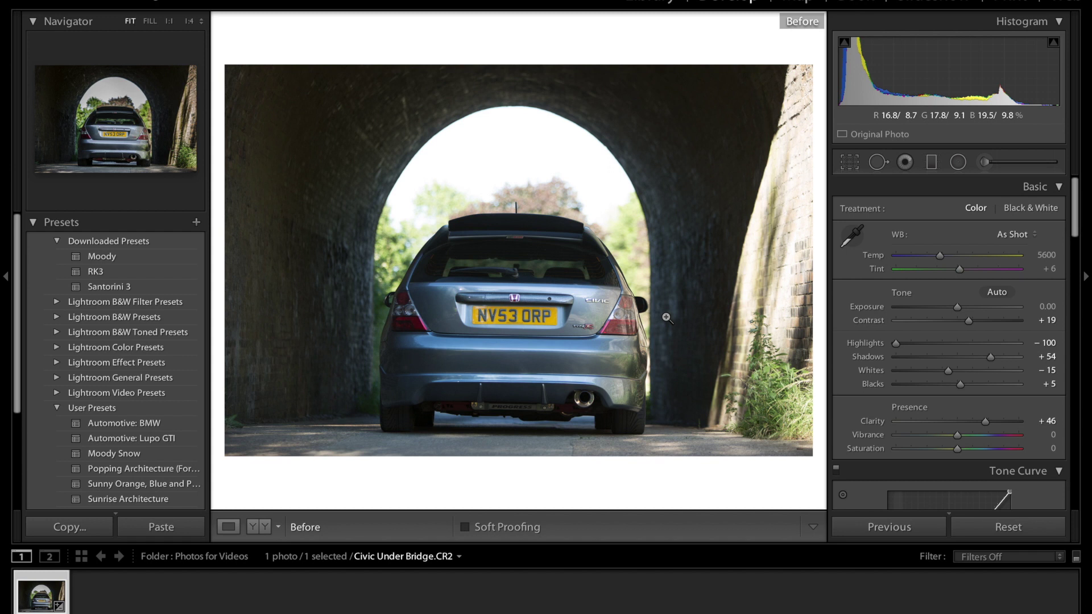
key(backslash)
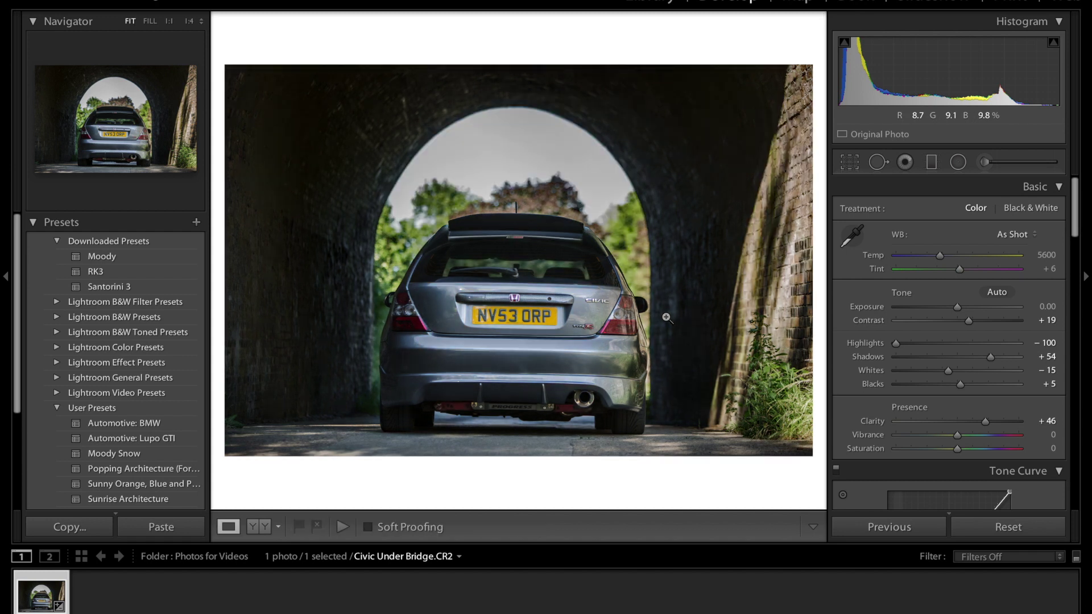
key(backslash)
key(backslash)
key(backslash)
key(backslash)
drag(985, 421, 994, 424)
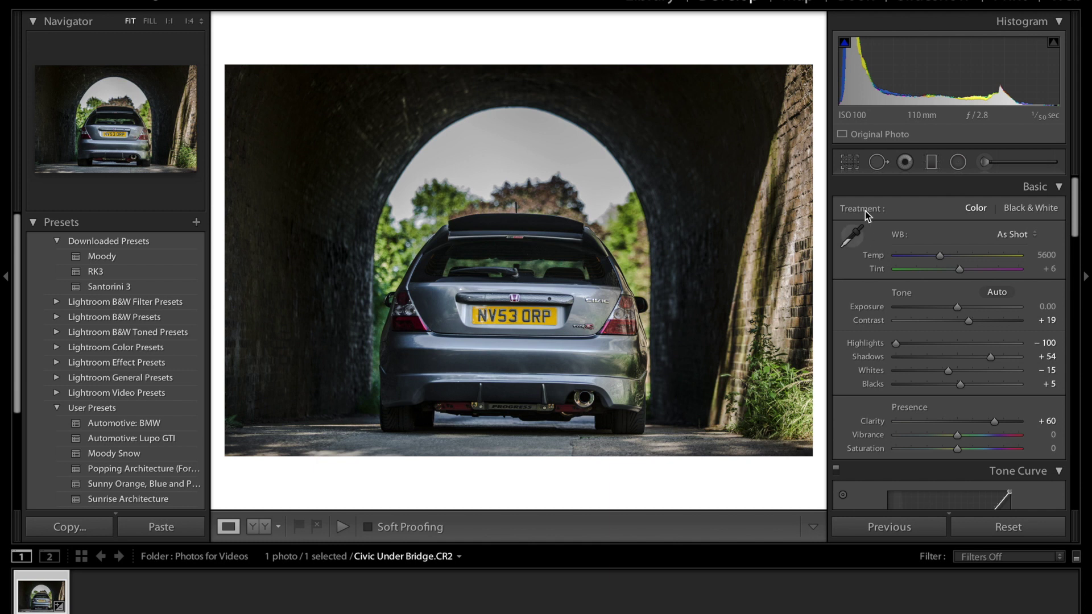
click(849, 163)
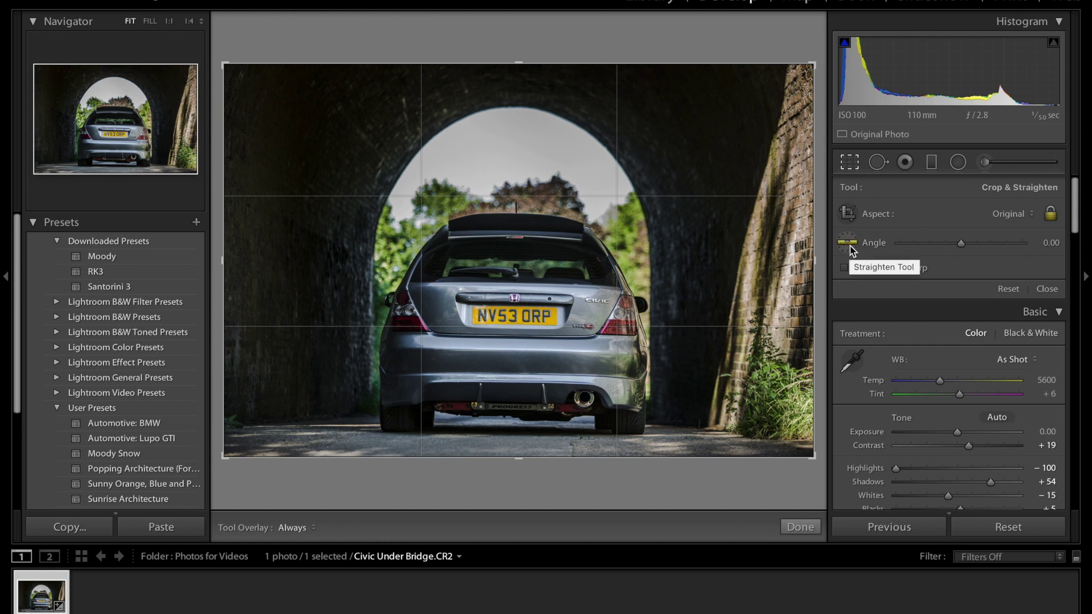
- Try levelling on the licence plate, undo it, then set the straighten Angle to -1.35°
click(851, 245)
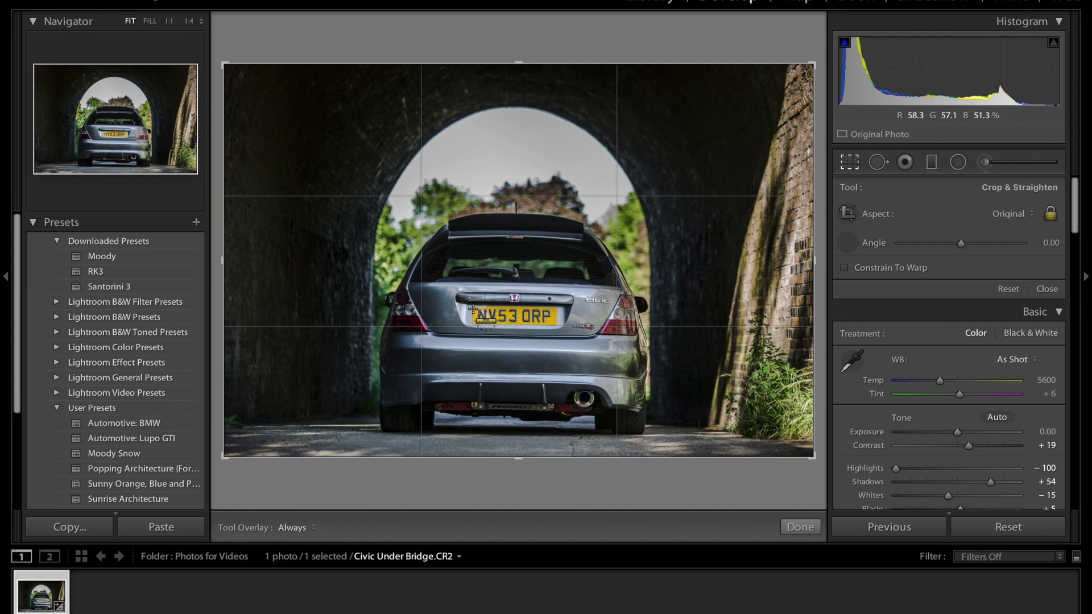
drag(520, 307, 557, 308)
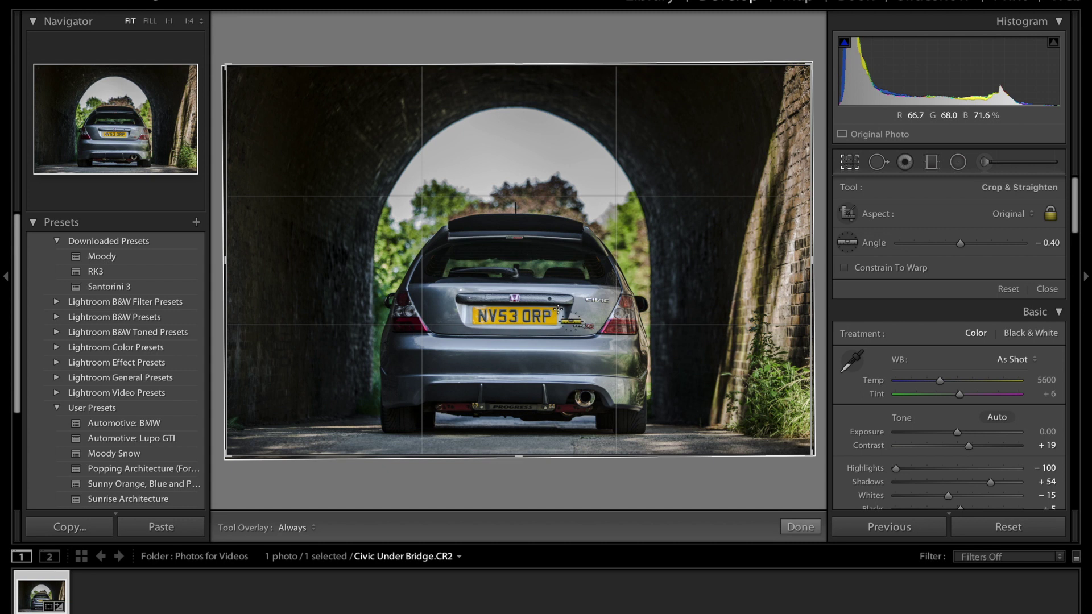
key(ctrl+z)
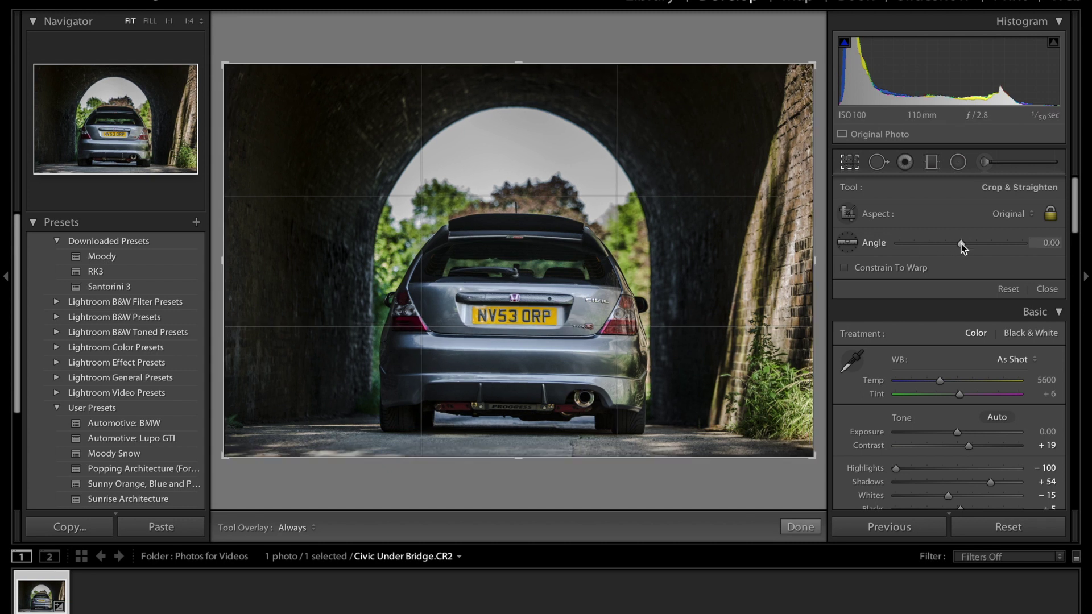
drag(961, 244, 960, 246)
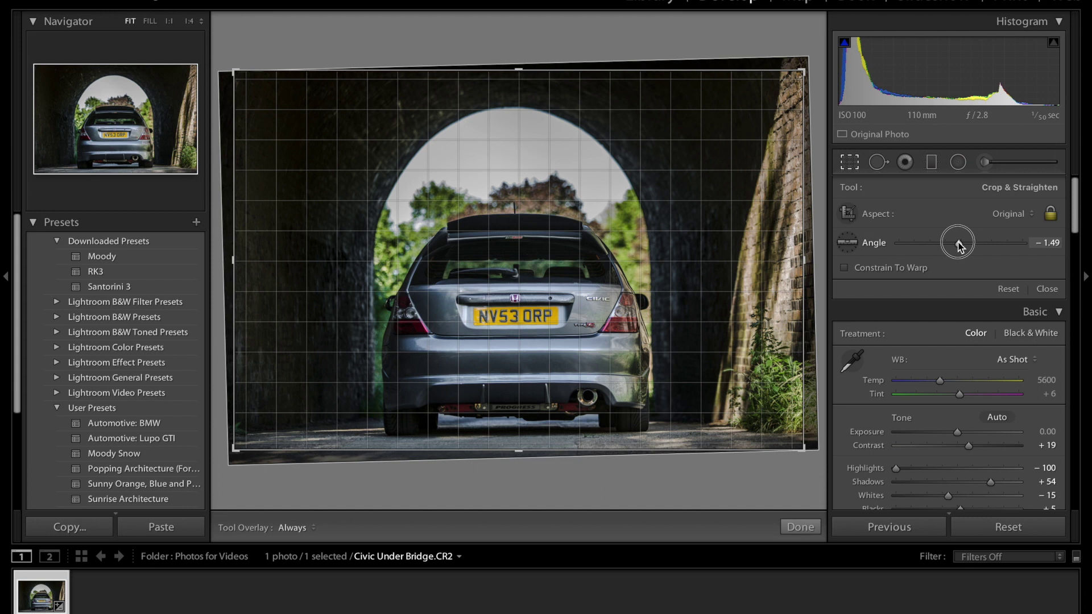
drag(959, 245, 960, 246)
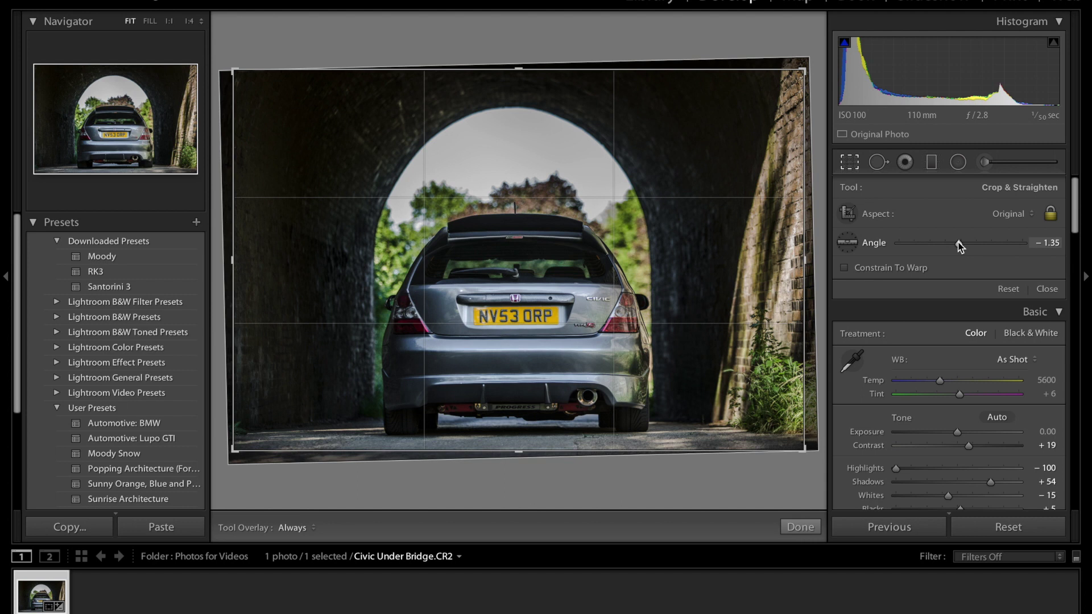
click(804, 527)
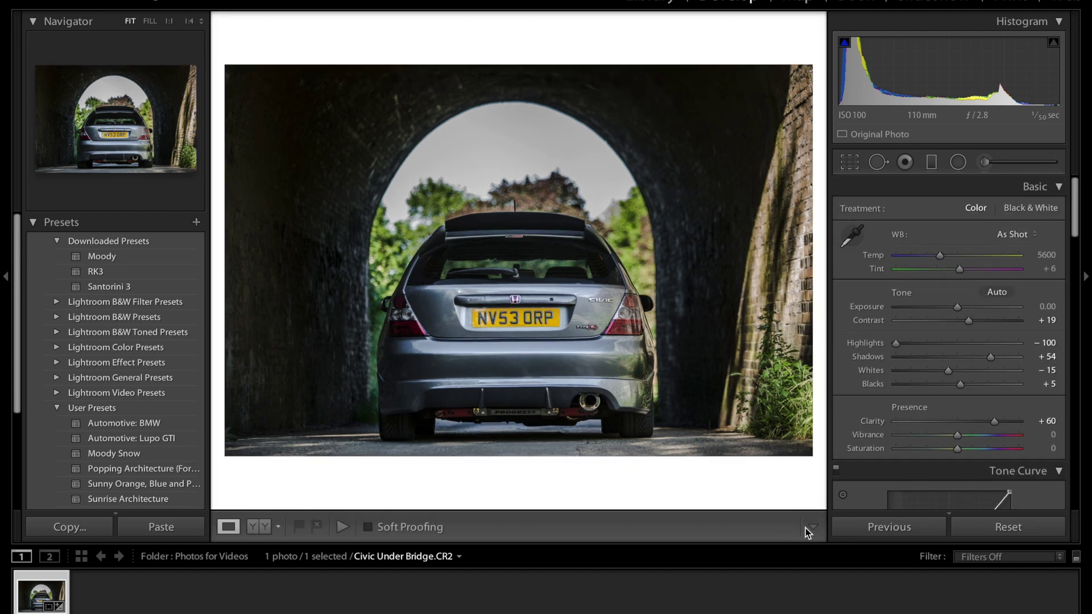